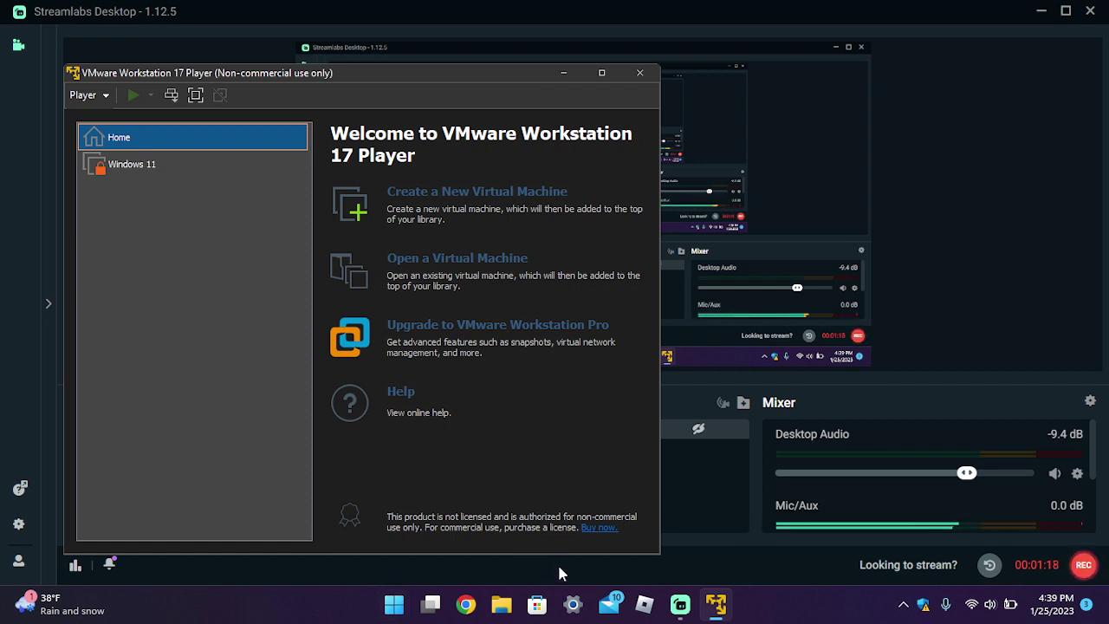
Step: Bring the VMware Workstation 17 Player window to the front and maximize it
left_click(775, 290)
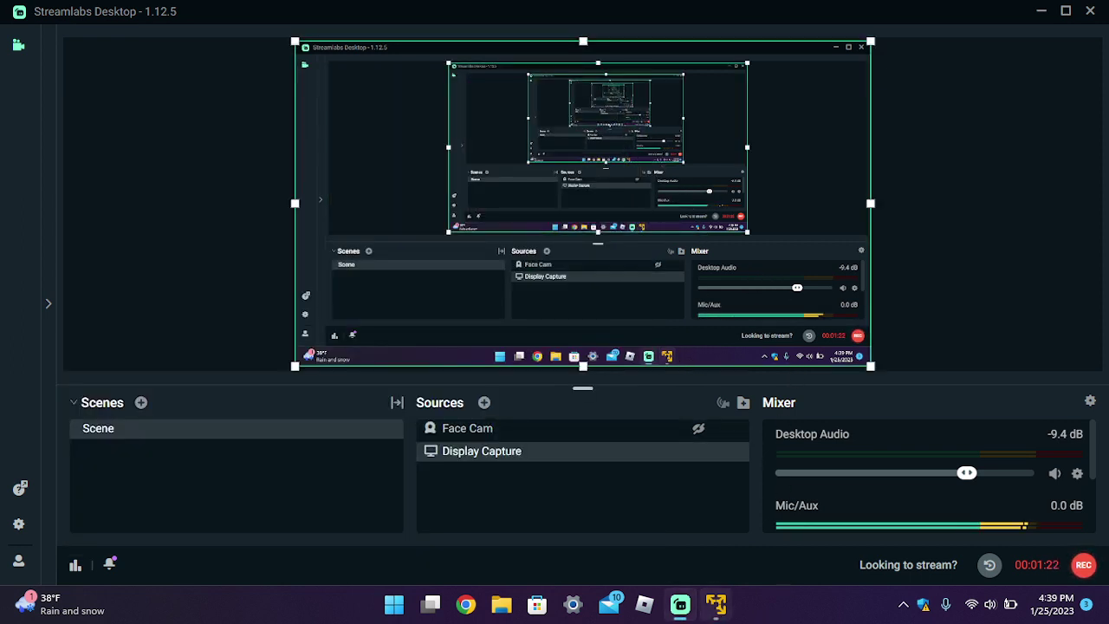
left_click(714, 605)
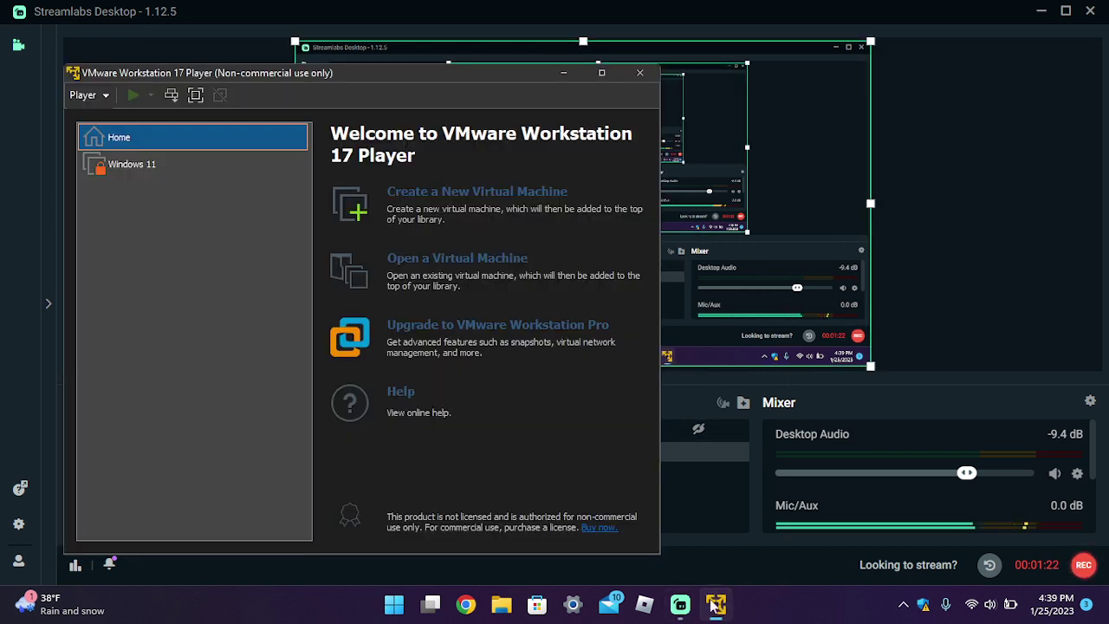
left_click(602, 75)
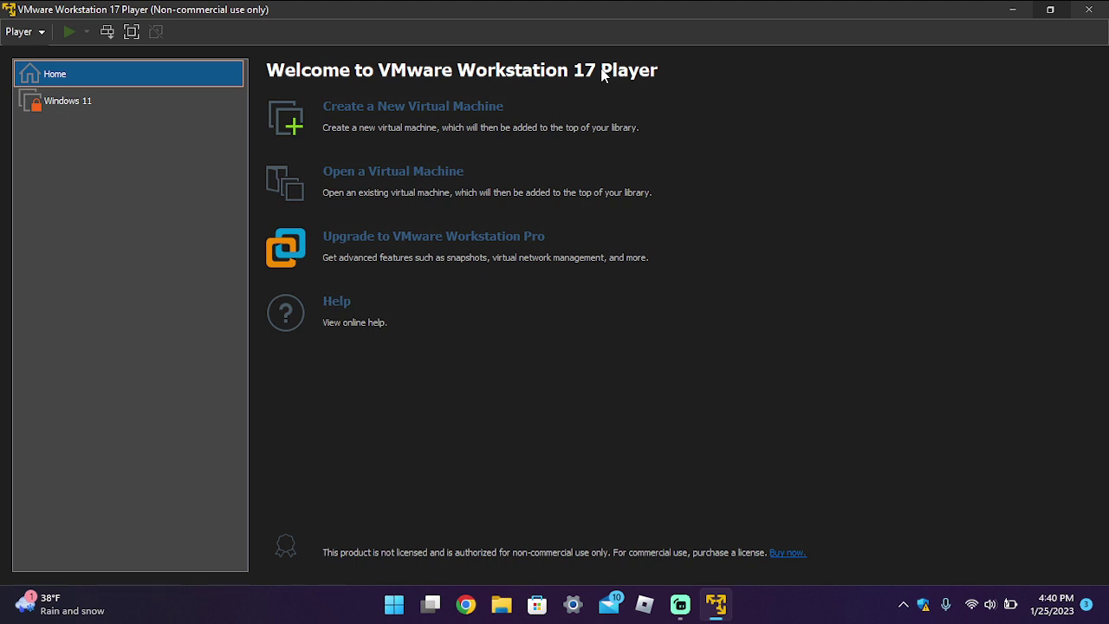
Step: Run mediacreationtool from the Downloads folder with administrator approval, and close the folder window
left_click(502, 604)
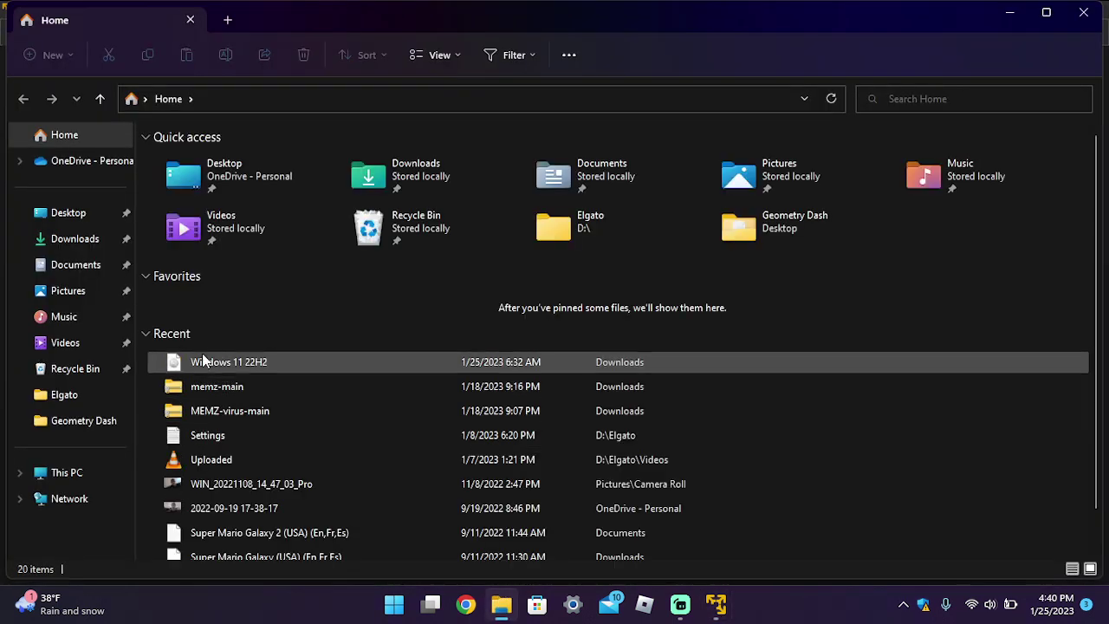
left_click(74, 241)
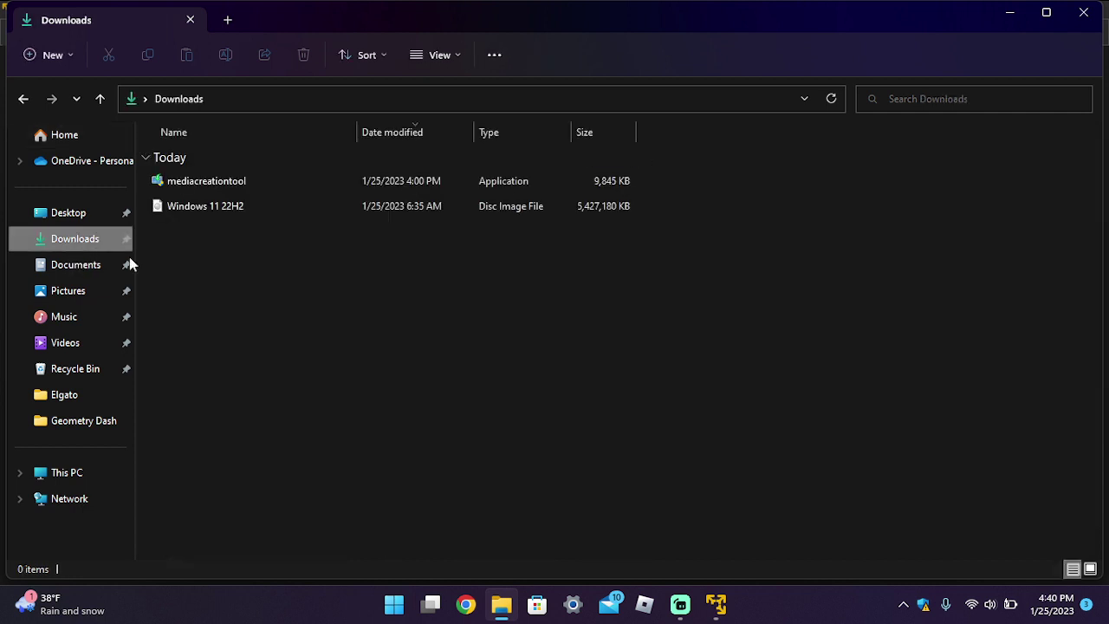
double_click(256, 179)
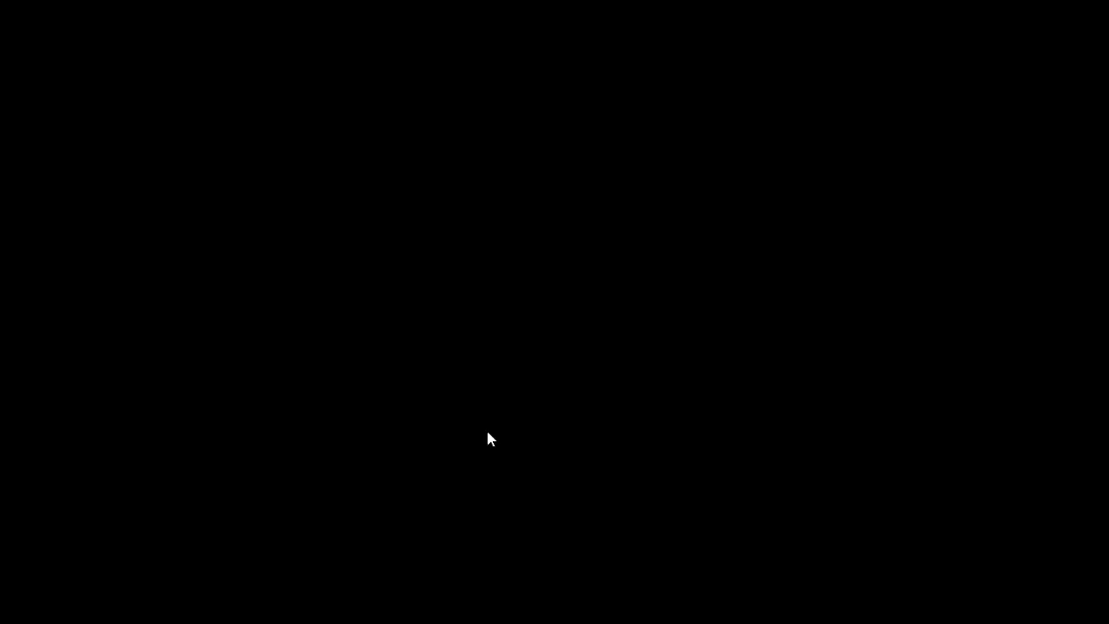
left_click(488, 434)
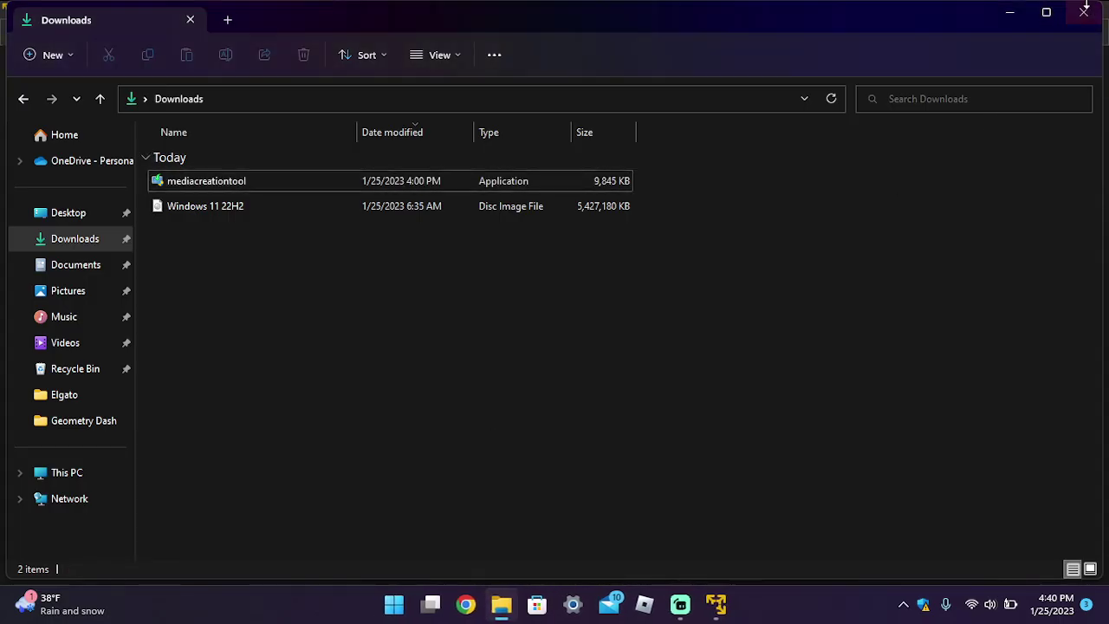
left_click(1084, 10)
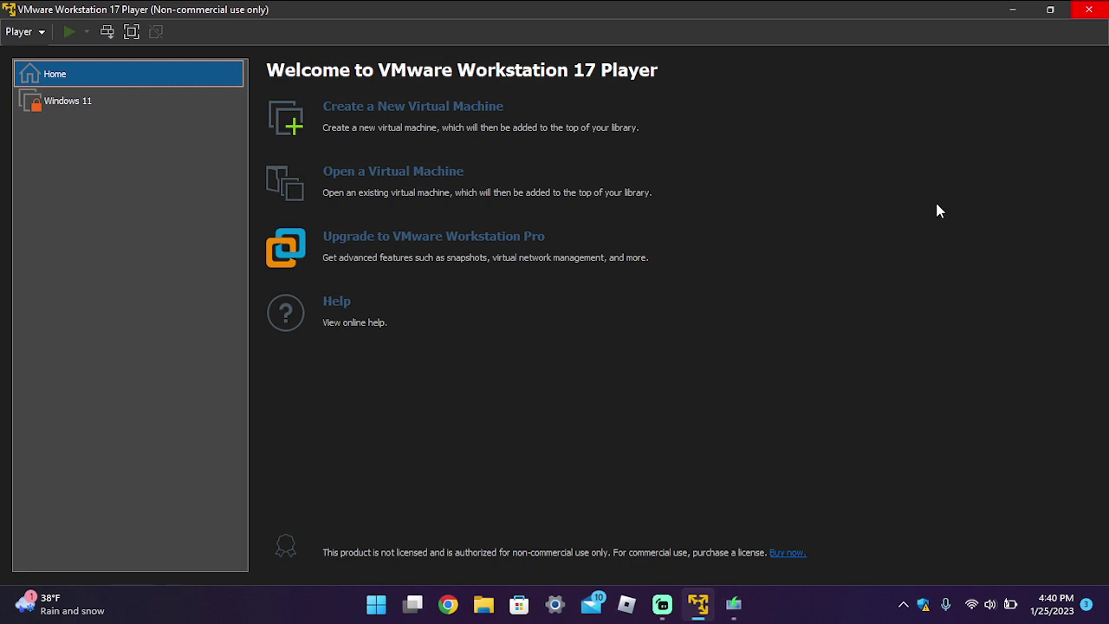
Step: Go through Windows 11 Setup with the license accepted, the recommended language and edition, and USB flash drive as media, and quit it
left_click(733, 604)
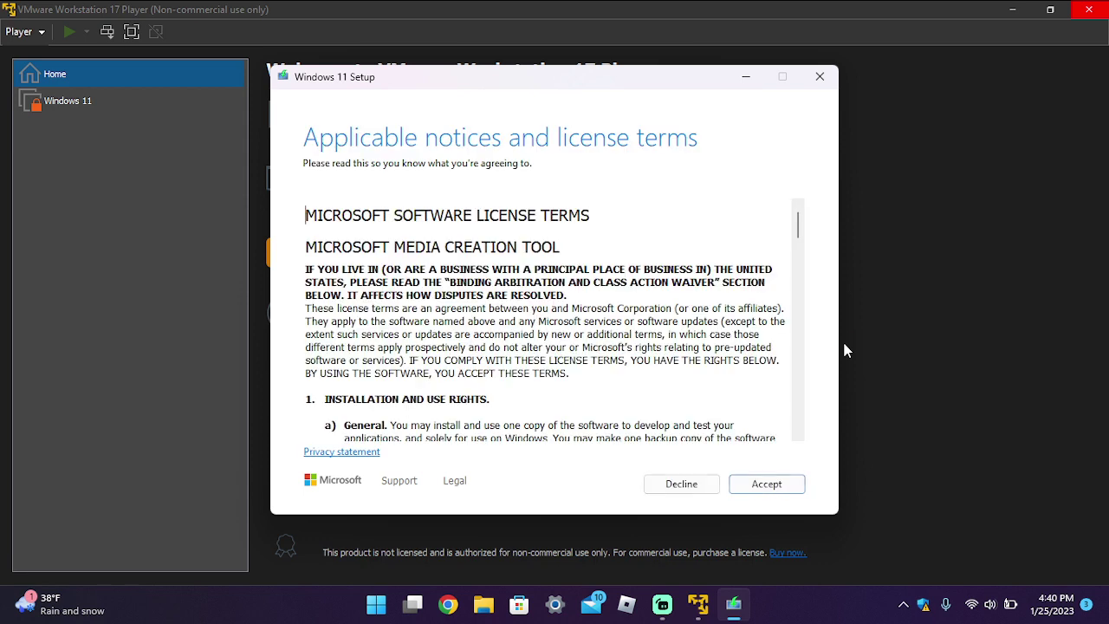
left_click(769, 488)
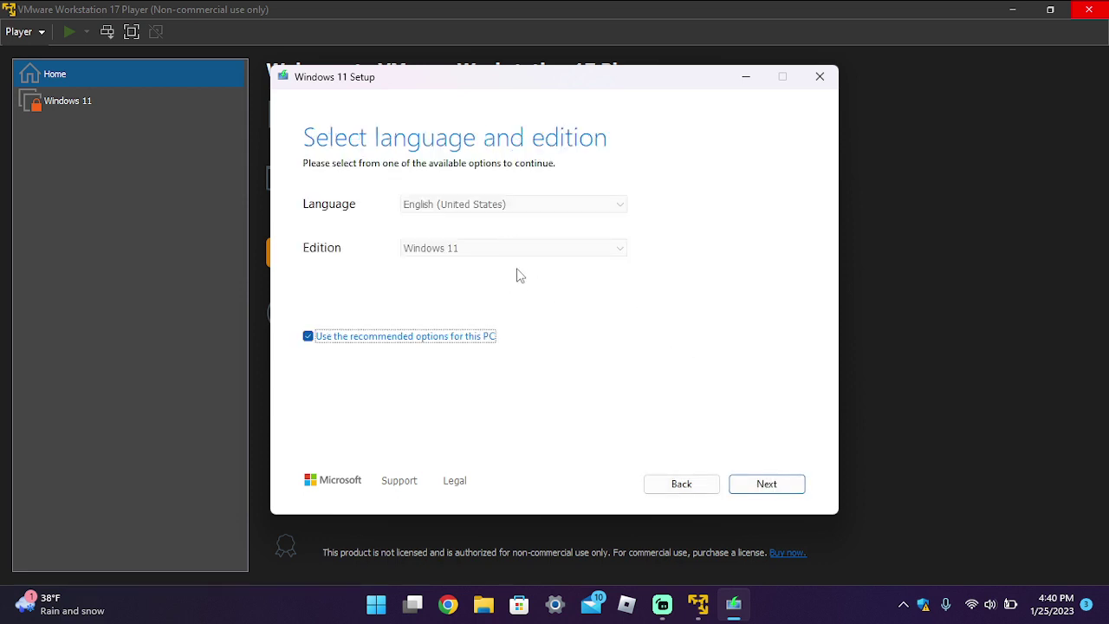
left_click(754, 487)
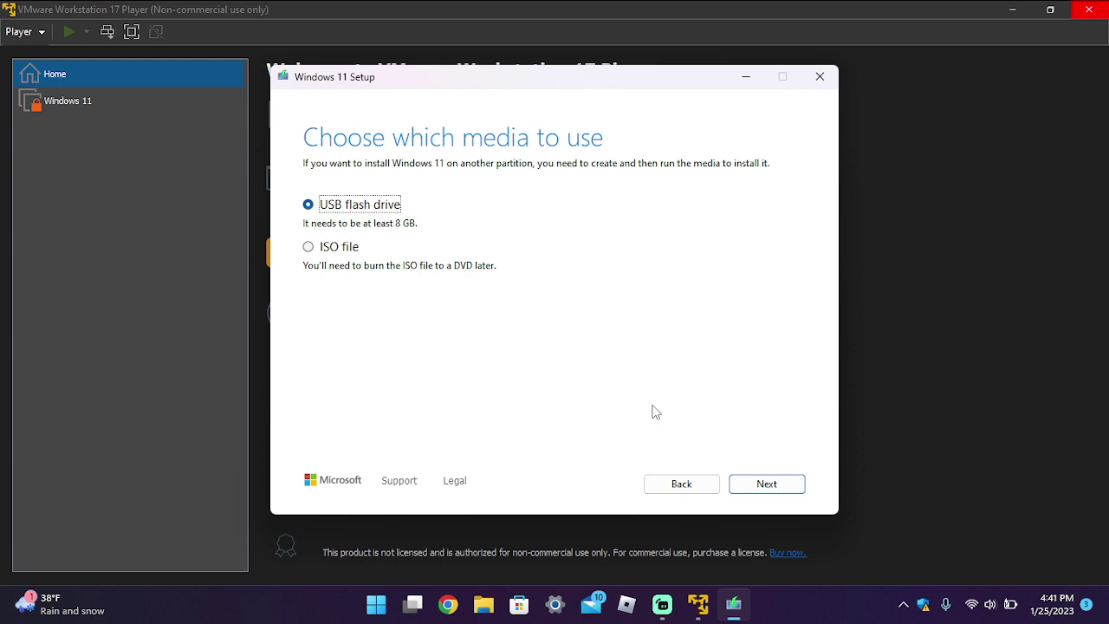
left_click(778, 484)
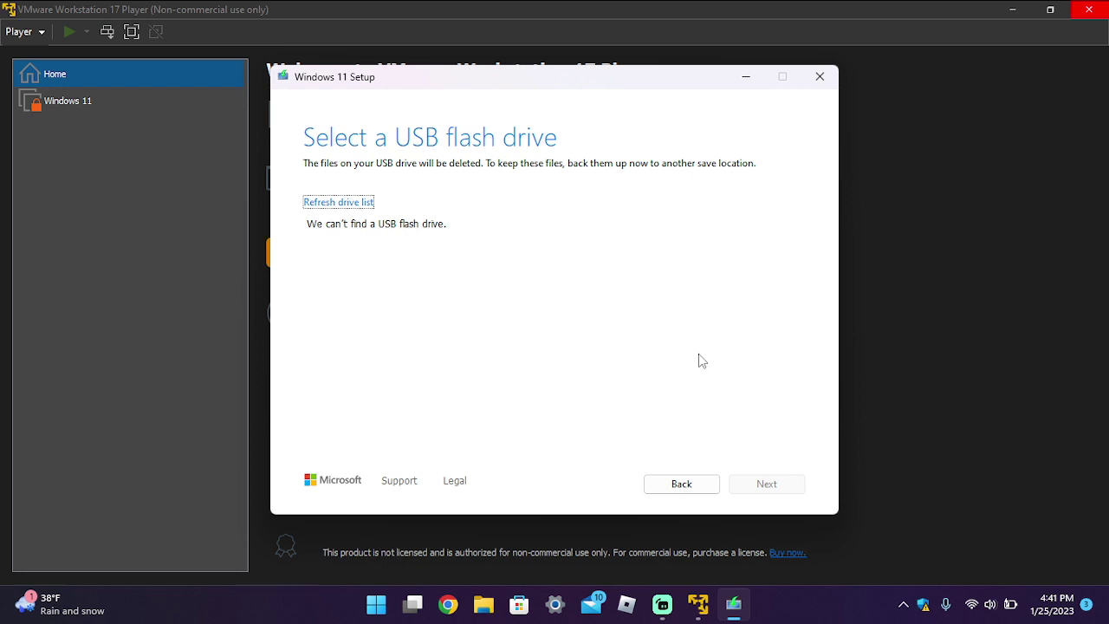
left_click(818, 76)
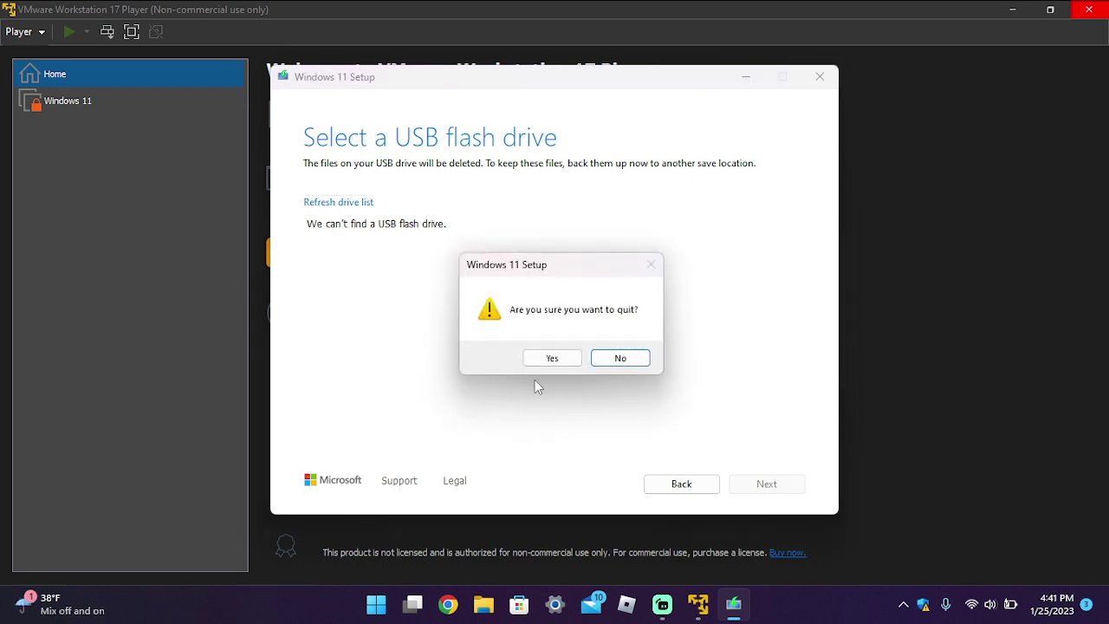
left_click(541, 360)
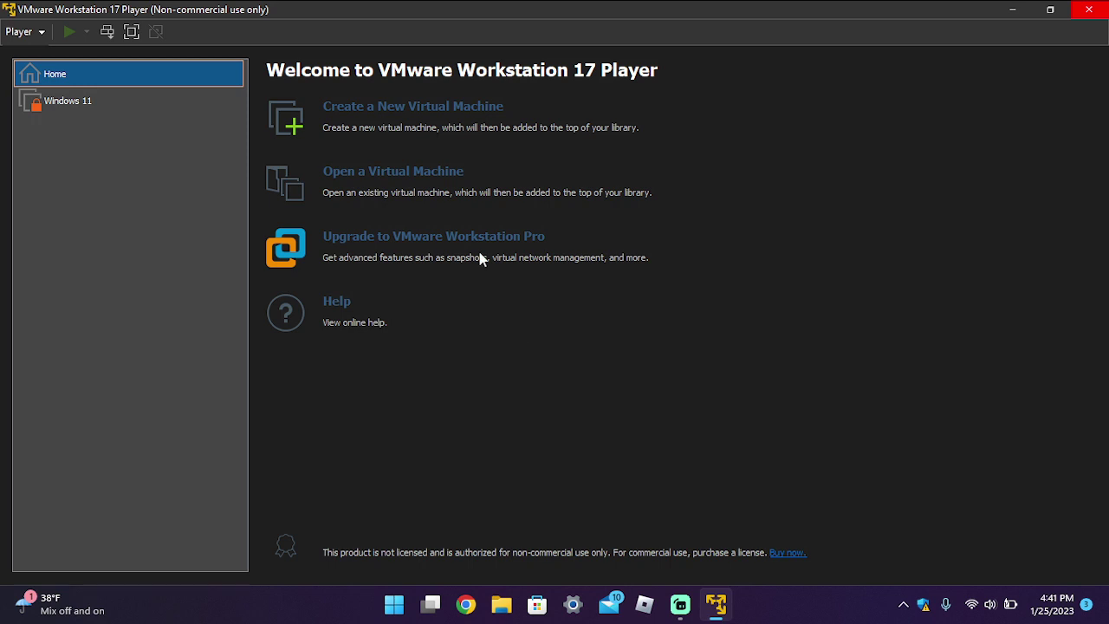
Step: Boot the Windows 11 virtual machine in full screen into Windows Setup and accept the English (United States) and US keyboard settings
left_click(91, 101)
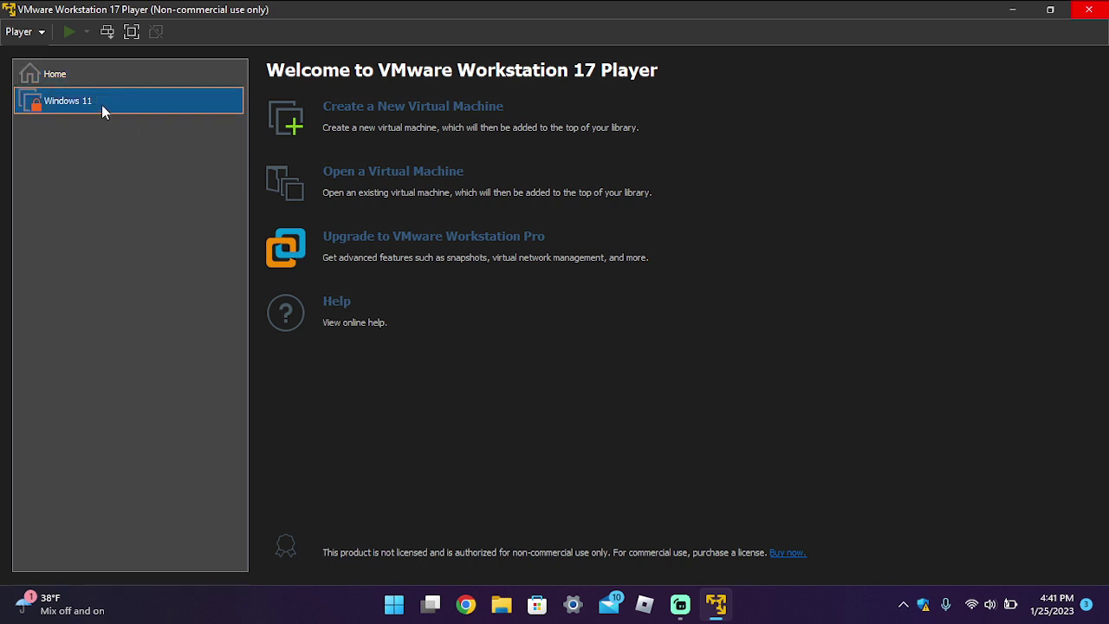
double_click(101, 104)
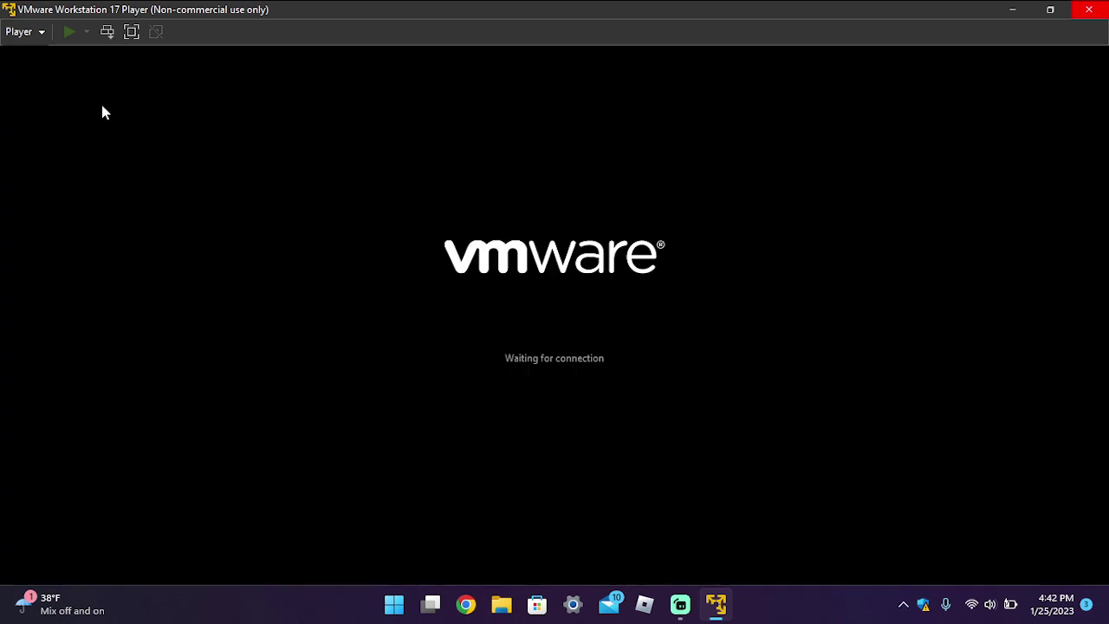
left_click(131, 32)
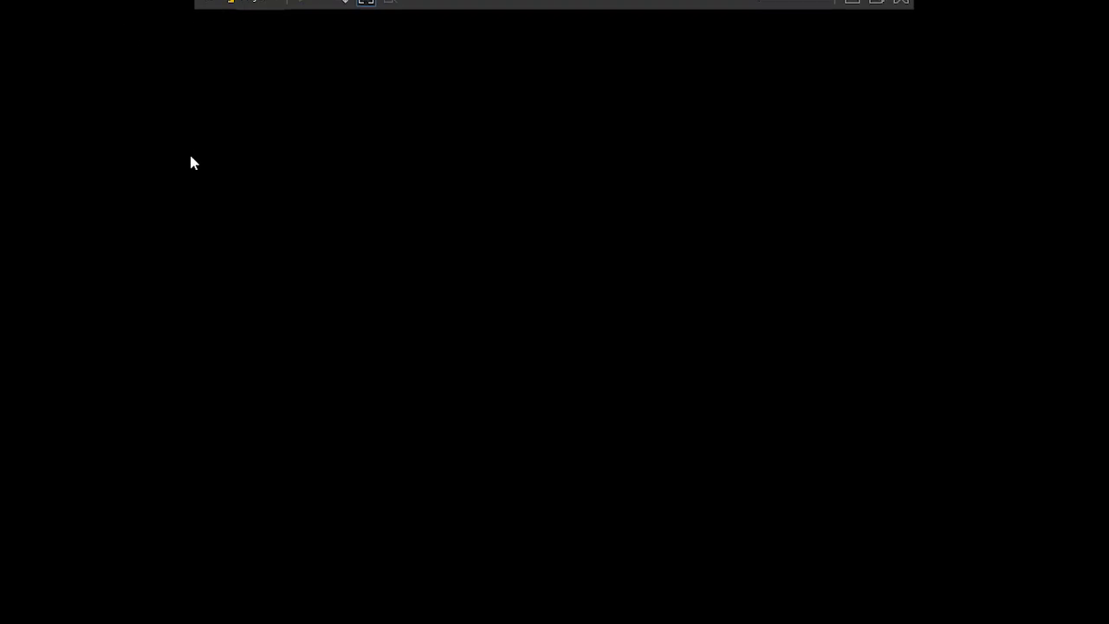
left_click(317, 155)
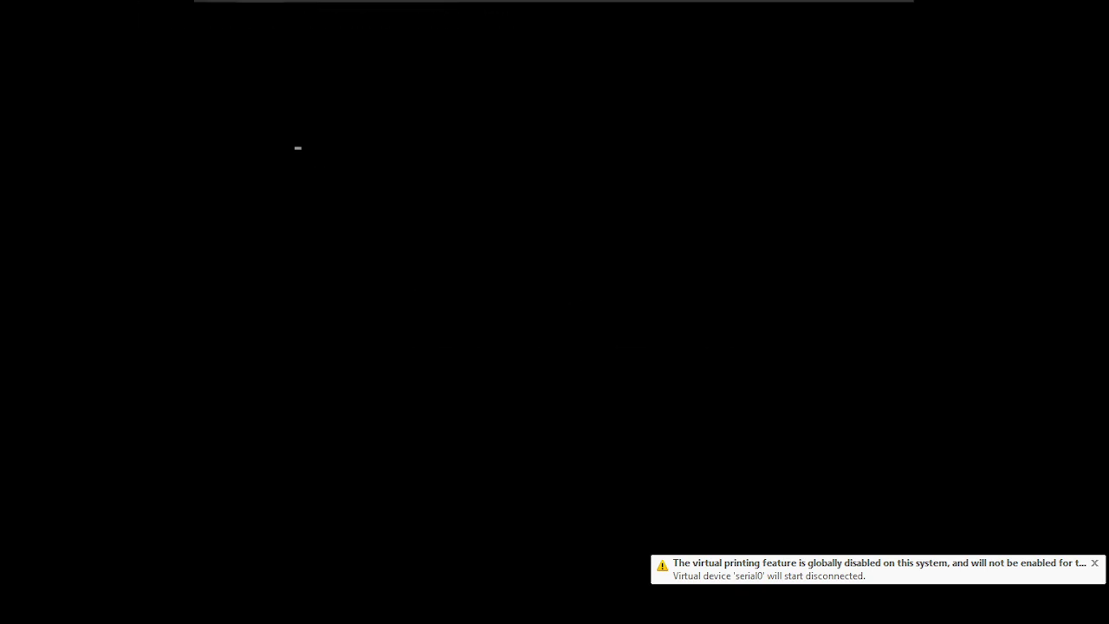
key("Return")
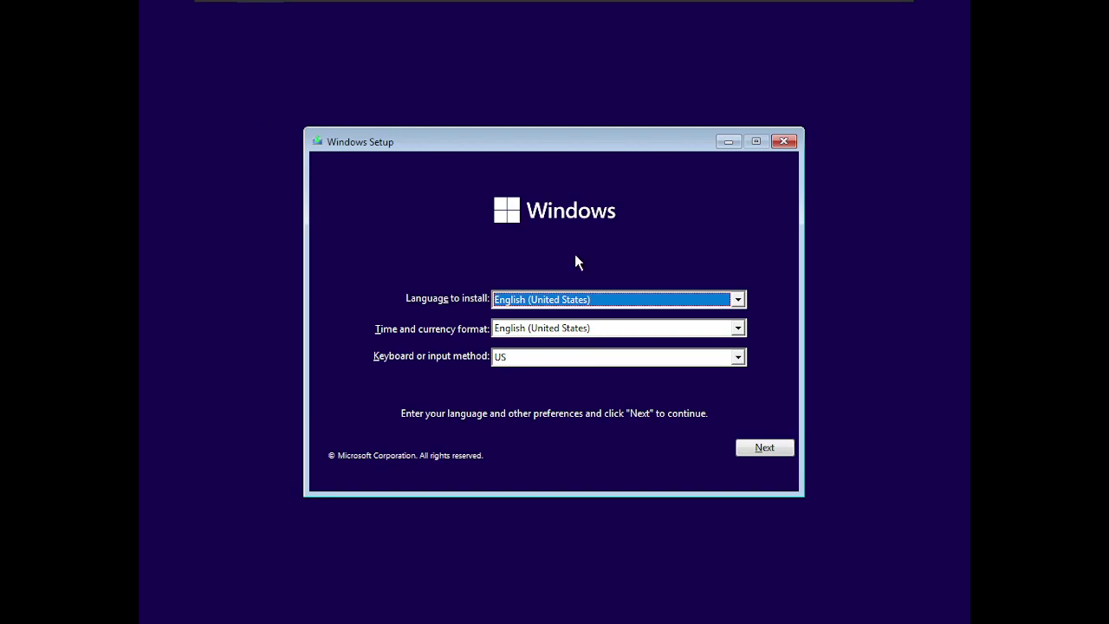
left_click(783, 444)
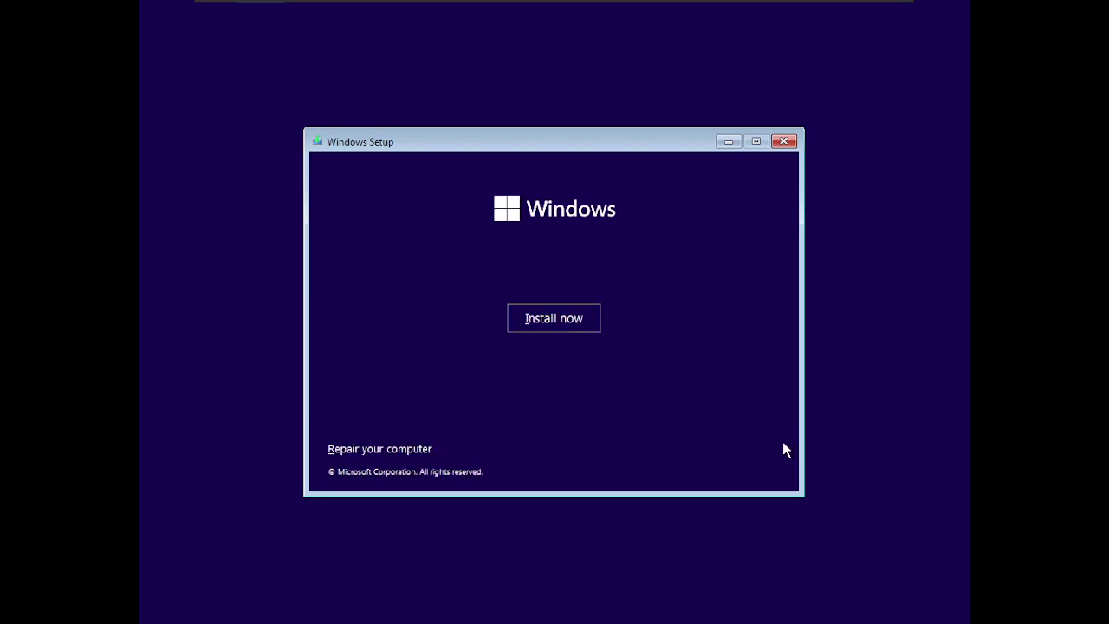
Step: Try to install Windows 11 Home without a product key, and quit back to the initial setup screen
left_click(563, 329)
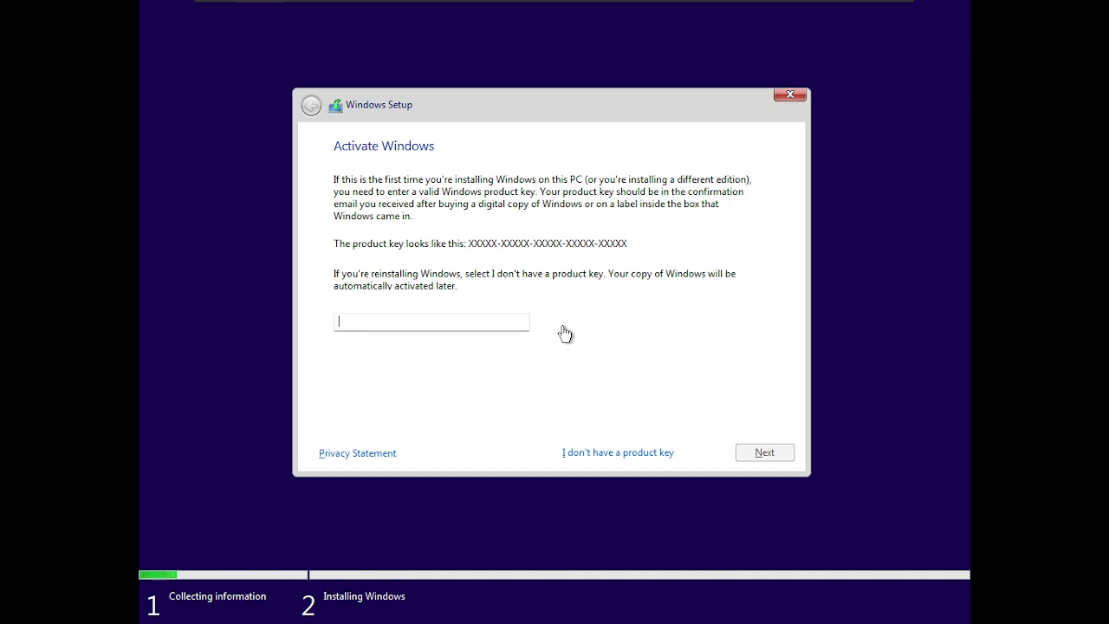
left_click(613, 455)
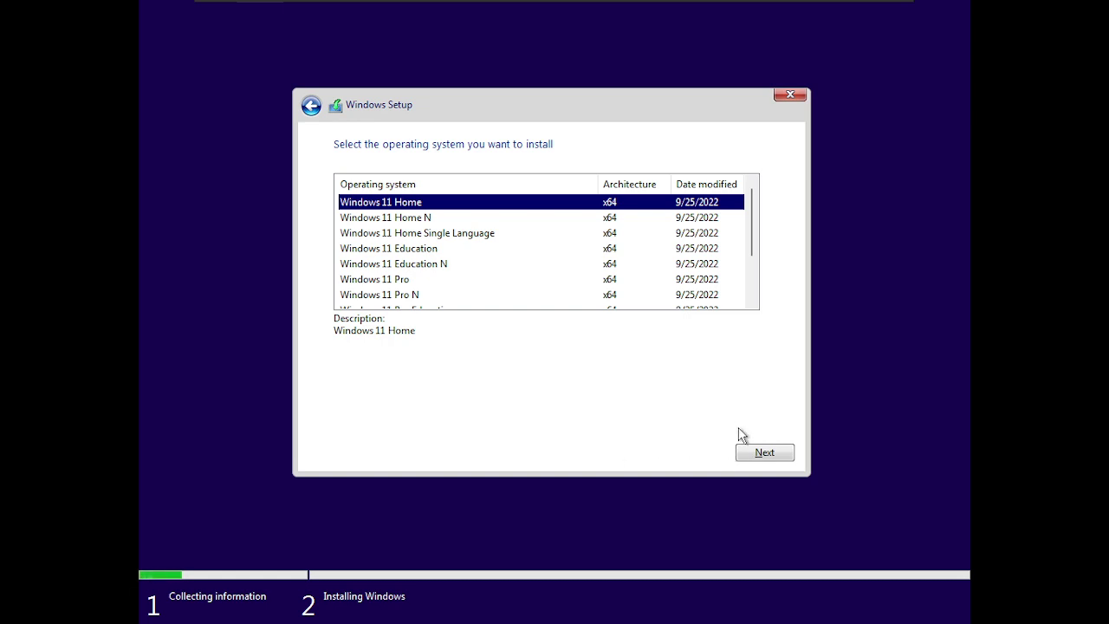
left_click(766, 457)
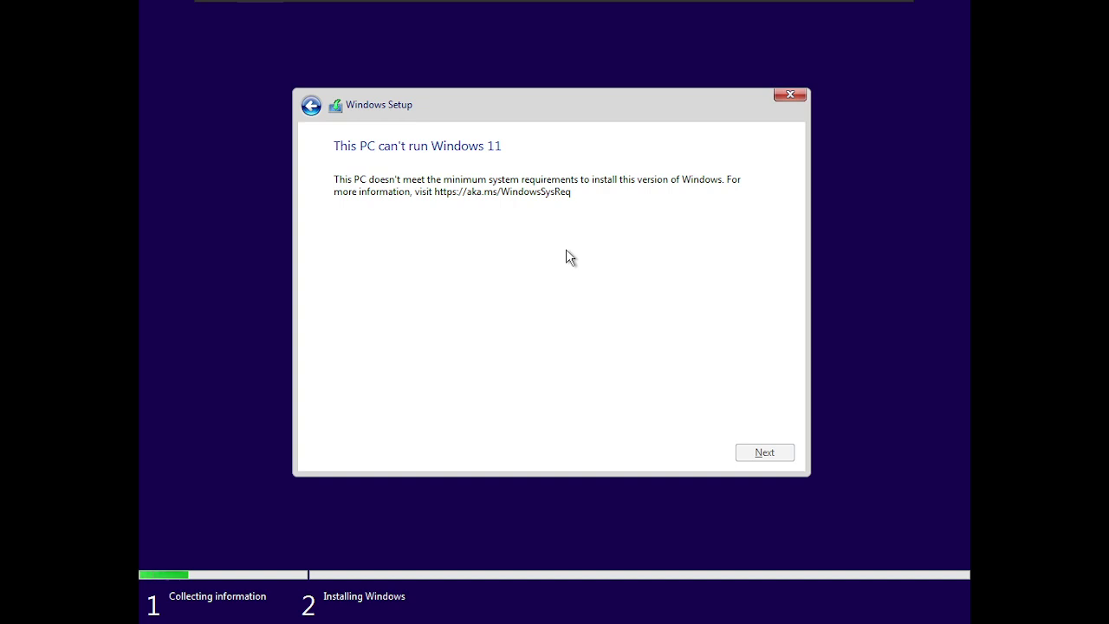
left_click(317, 101)
left_click(317, 100)
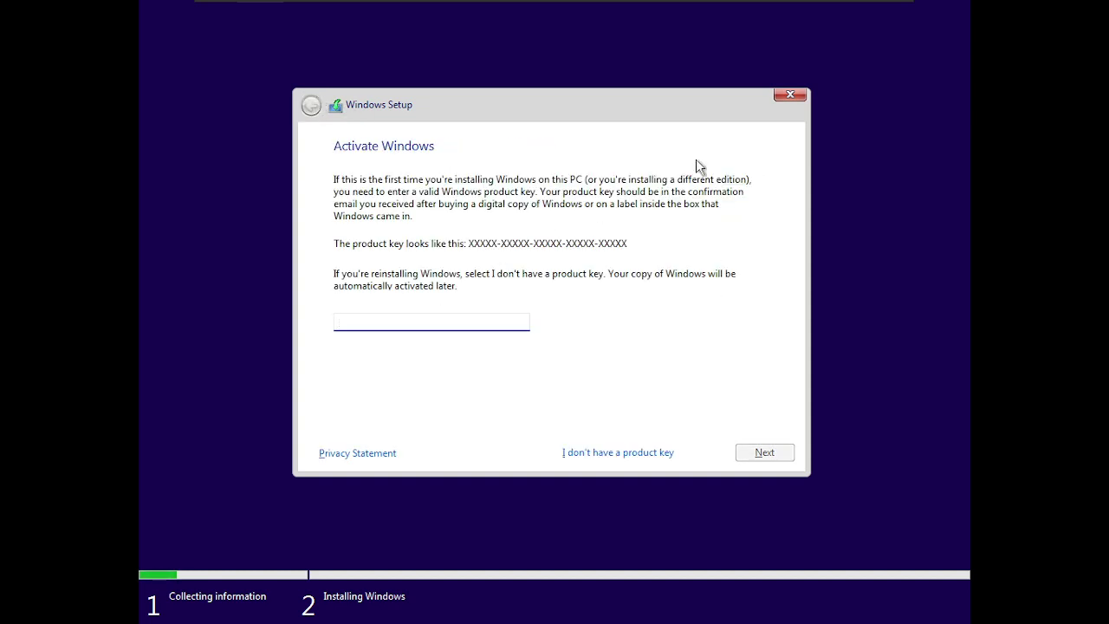
left_click(775, 97)
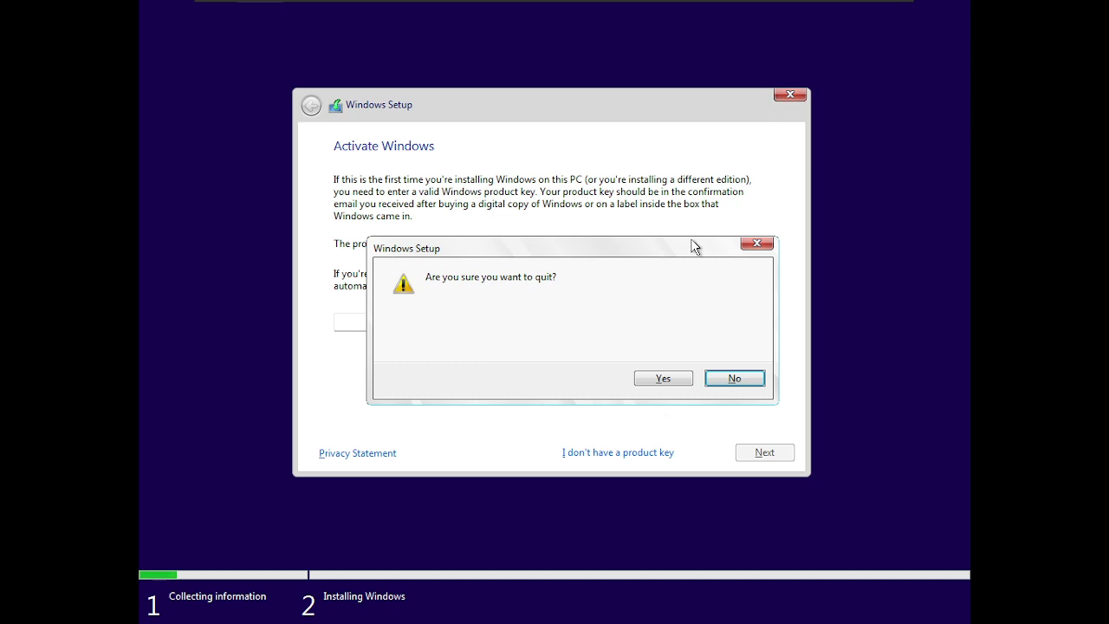
left_click(664, 379)
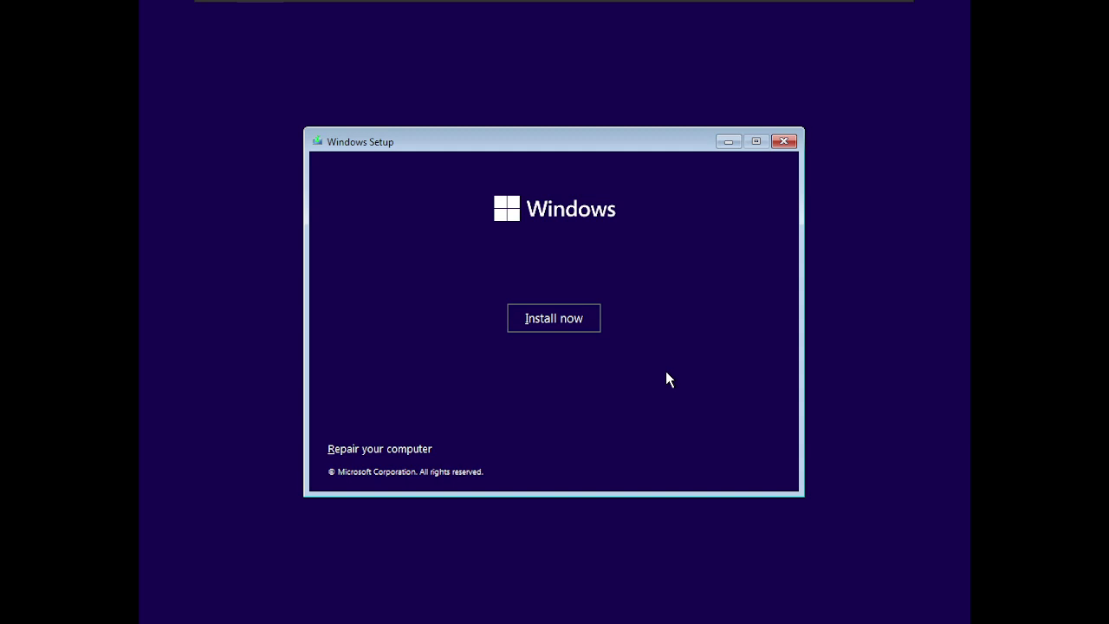
Step: Open a command prompt from the Windows Setup screen and launch the Registry Editor with regedit
key("shift+F10")
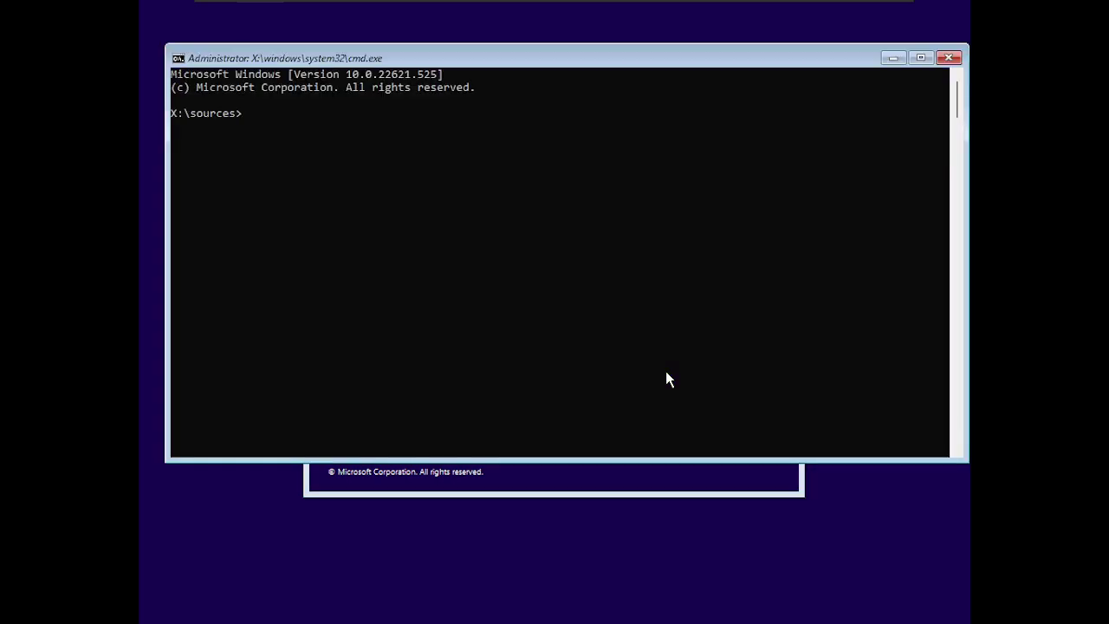
type("regedit")
key("Return")
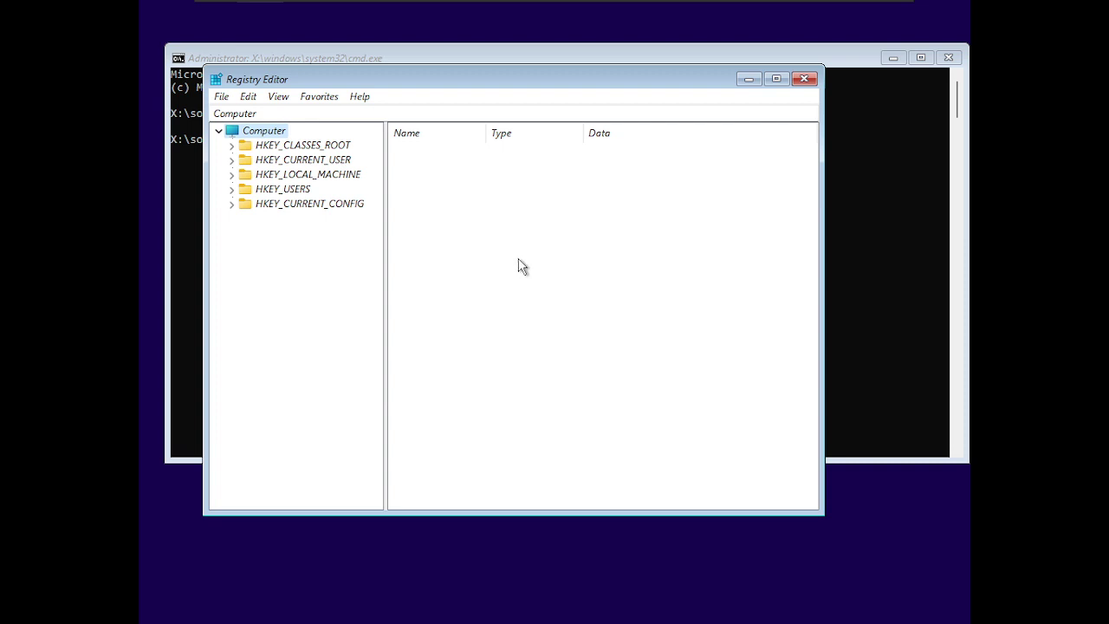
Step: Create a new key named LabConfig under HKEY_LOCAL_MACHINE\SYSTEM\Setup in the registry
left_click(232, 174)
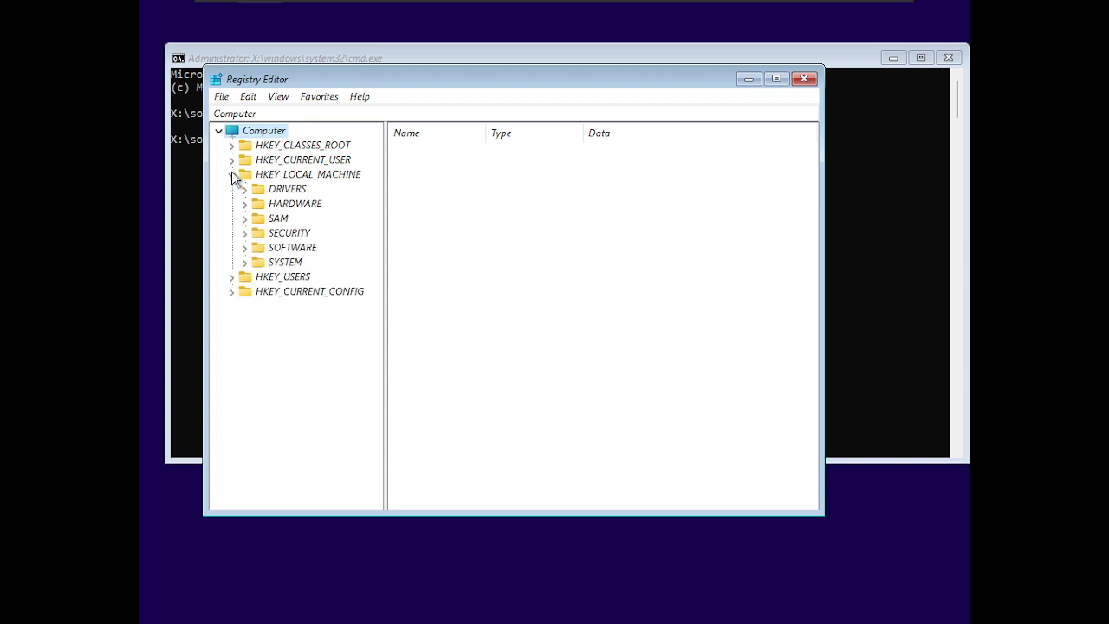
left_click(245, 262)
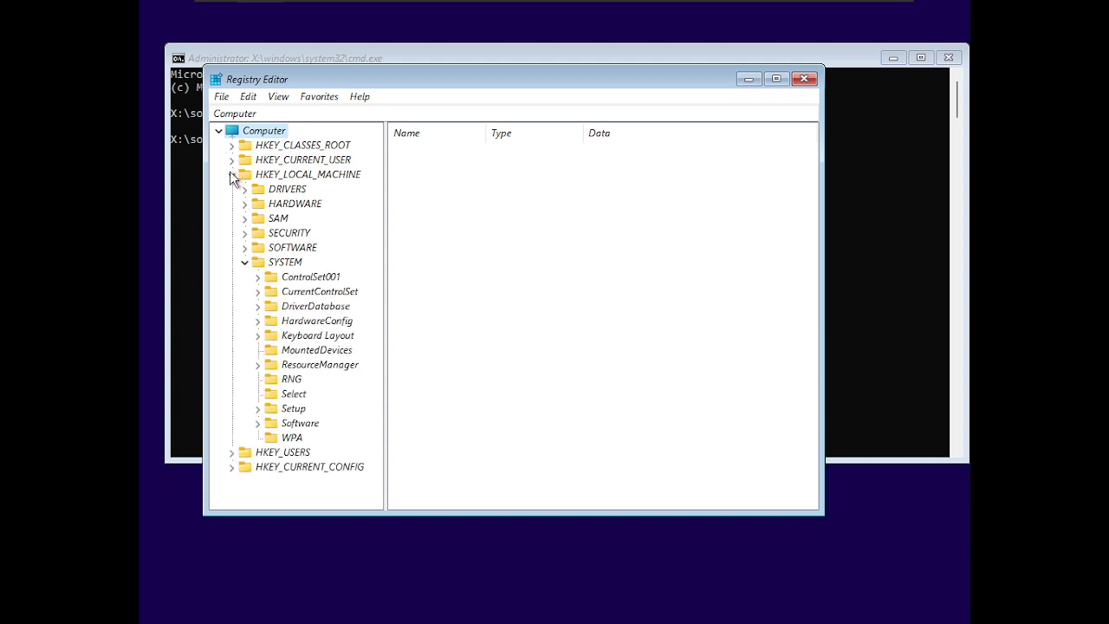
left_click(257, 408)
left_click(285, 409)
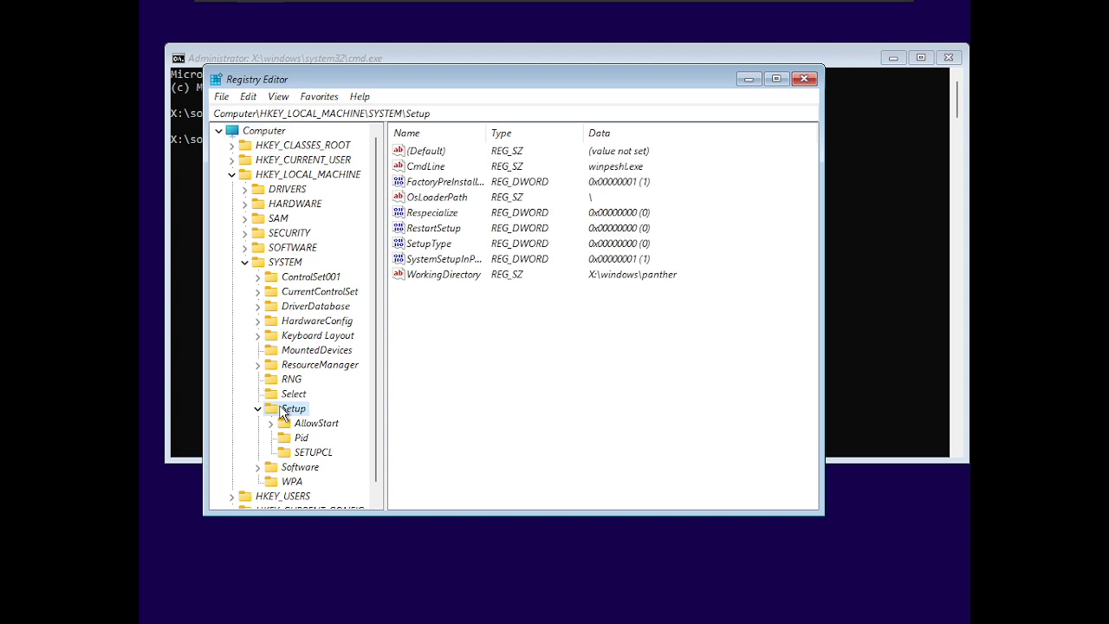
right_click(280, 407)
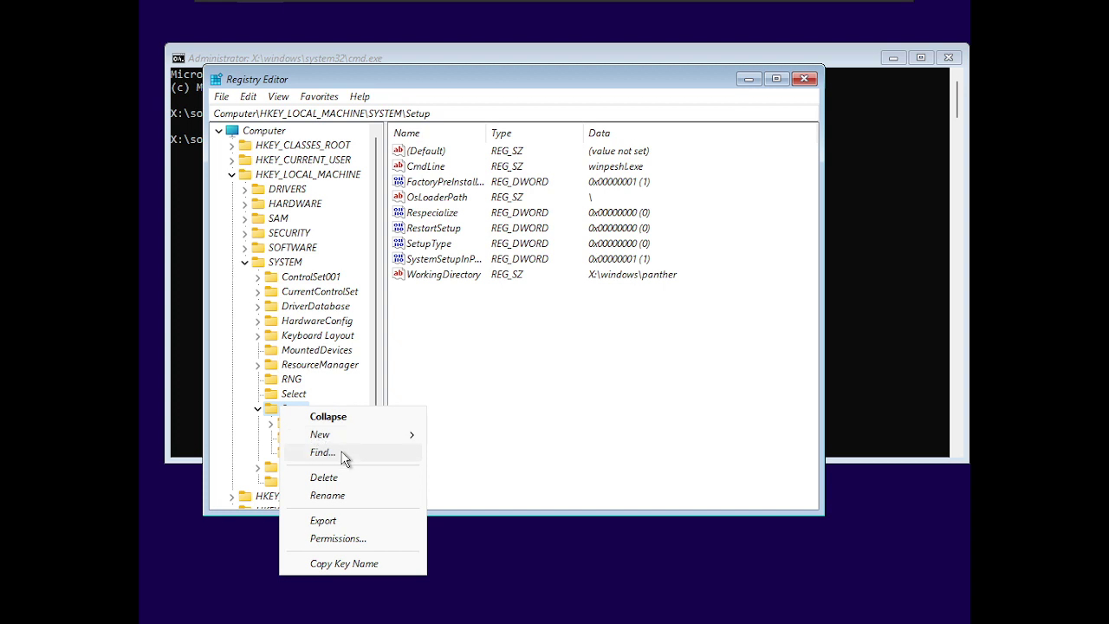
mouse_move(351, 439)
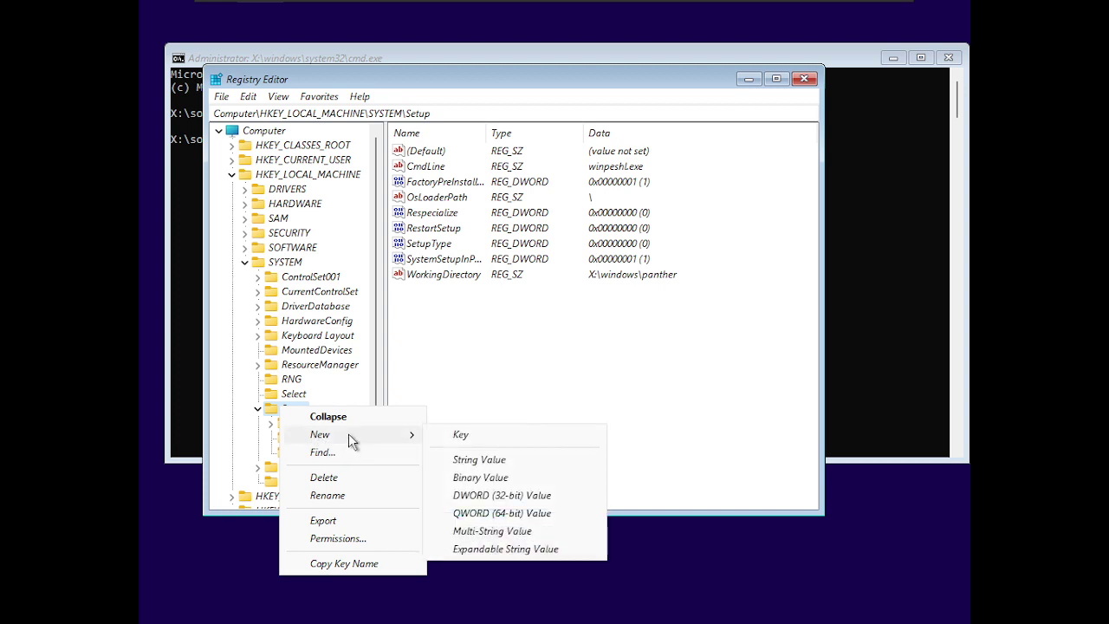
left_click(485, 443)
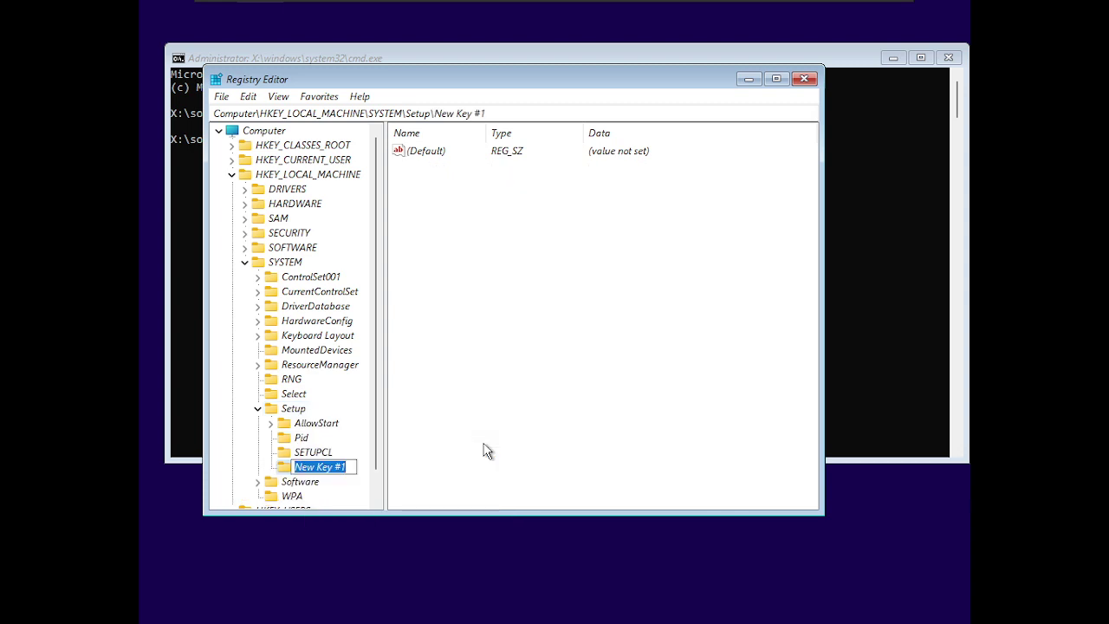
key("BackSpace")
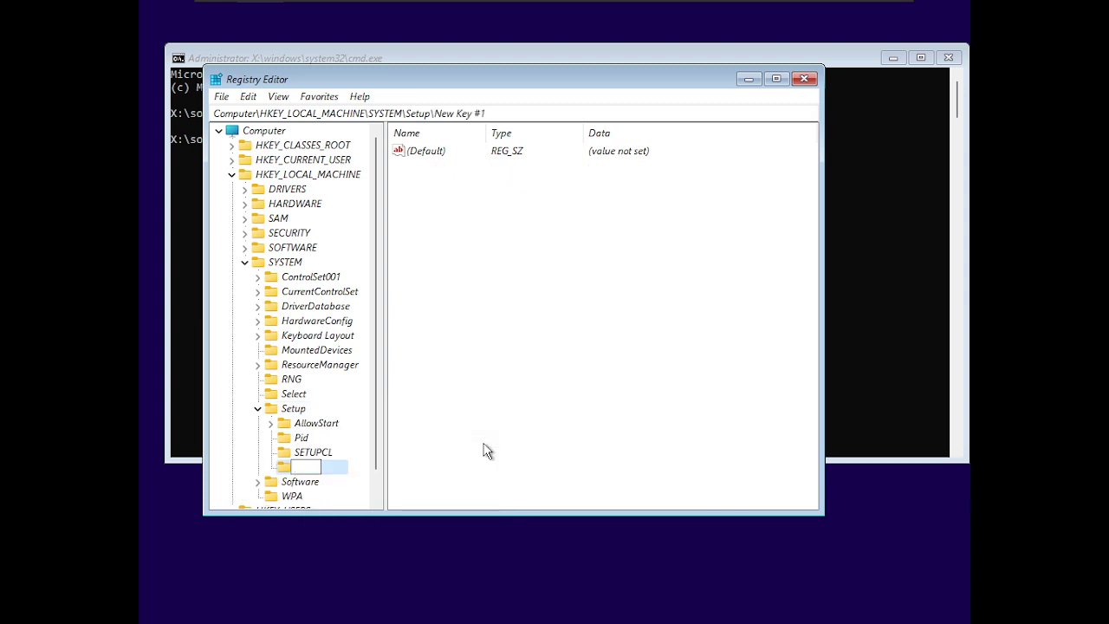
type("LabCOnfig")
key("BackSpace")
key("BackSpace")
key("BackSpace")
key("BackSpace")
key("BackSpace")
type("onfig")
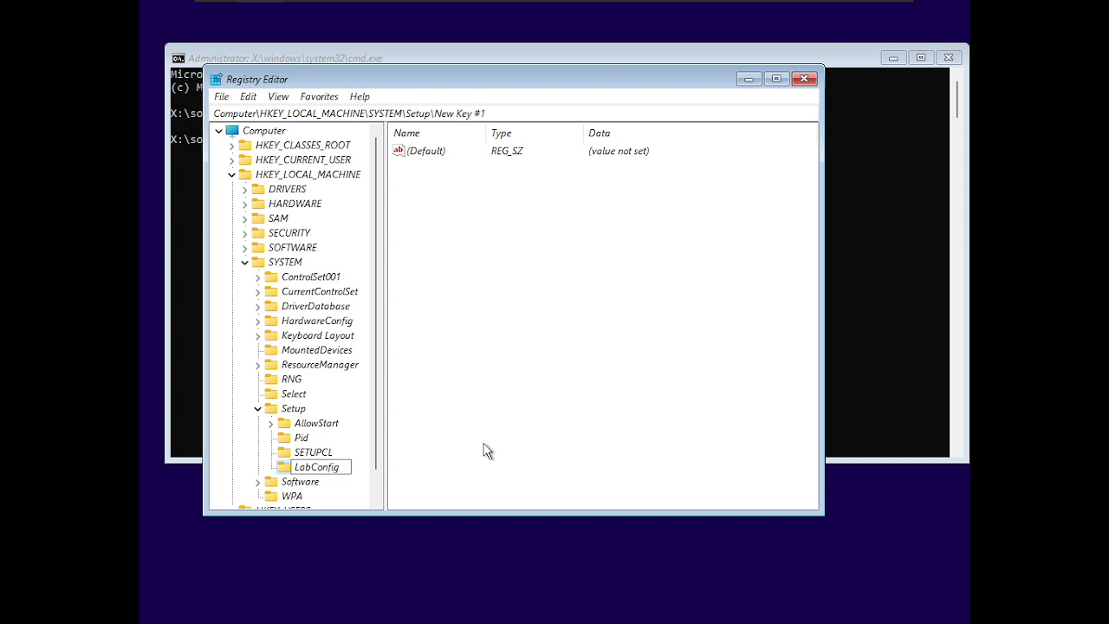
key("Return")
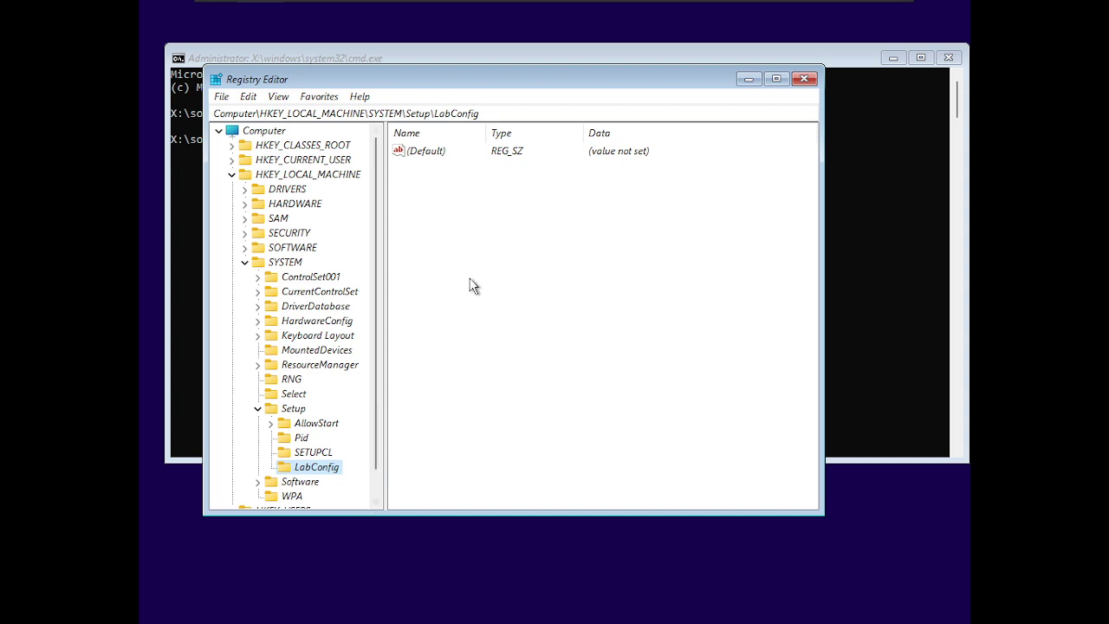
Step: Add a DWORD (32-bit) value named BypassTPMCheck to the LabConfig key
right_click(463, 217)
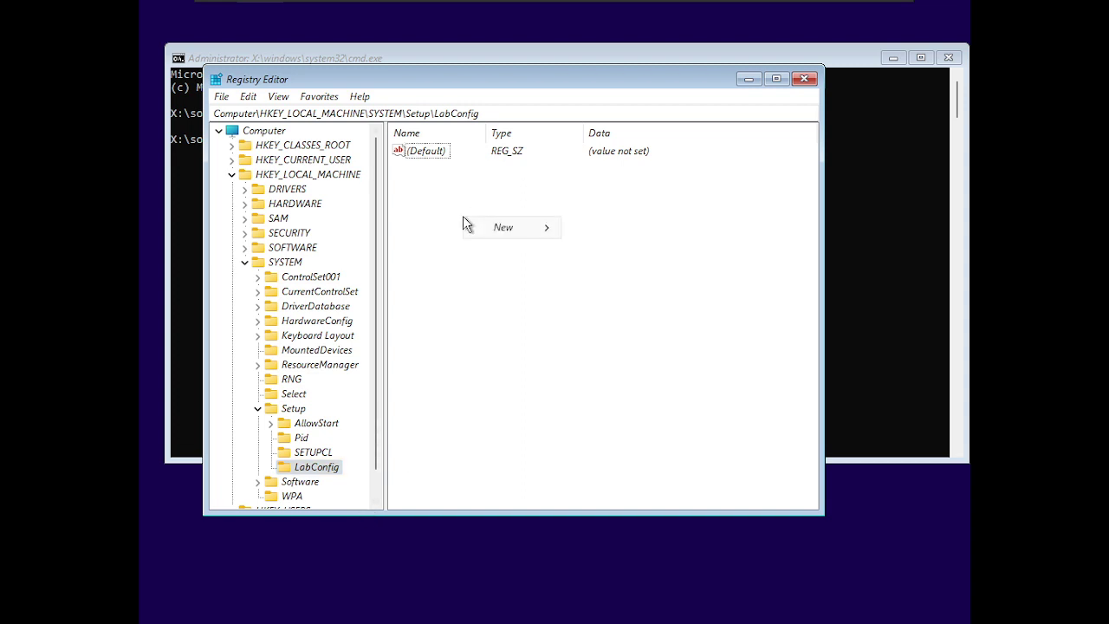
mouse_move(538, 227)
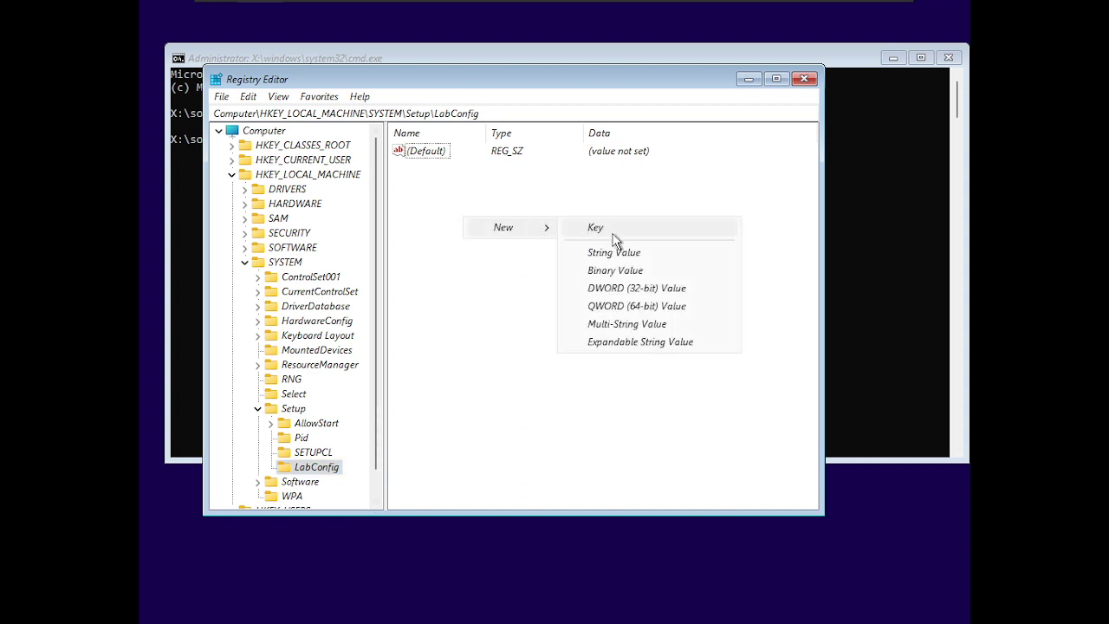
left_click(606, 286)
key("BackSpace")
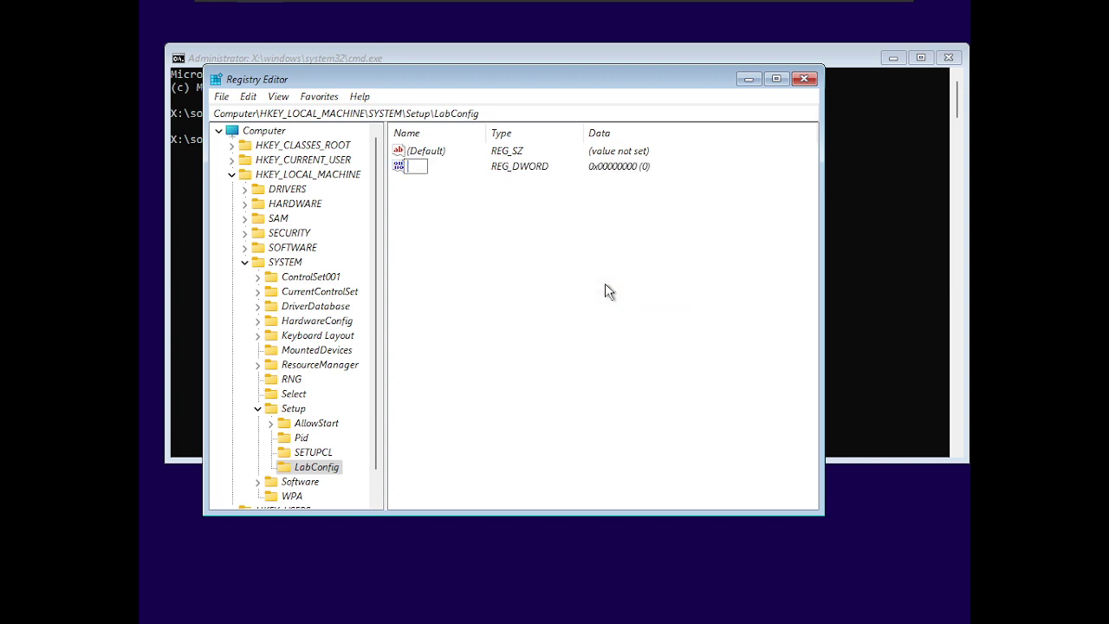
type("BypassTPMCheck")
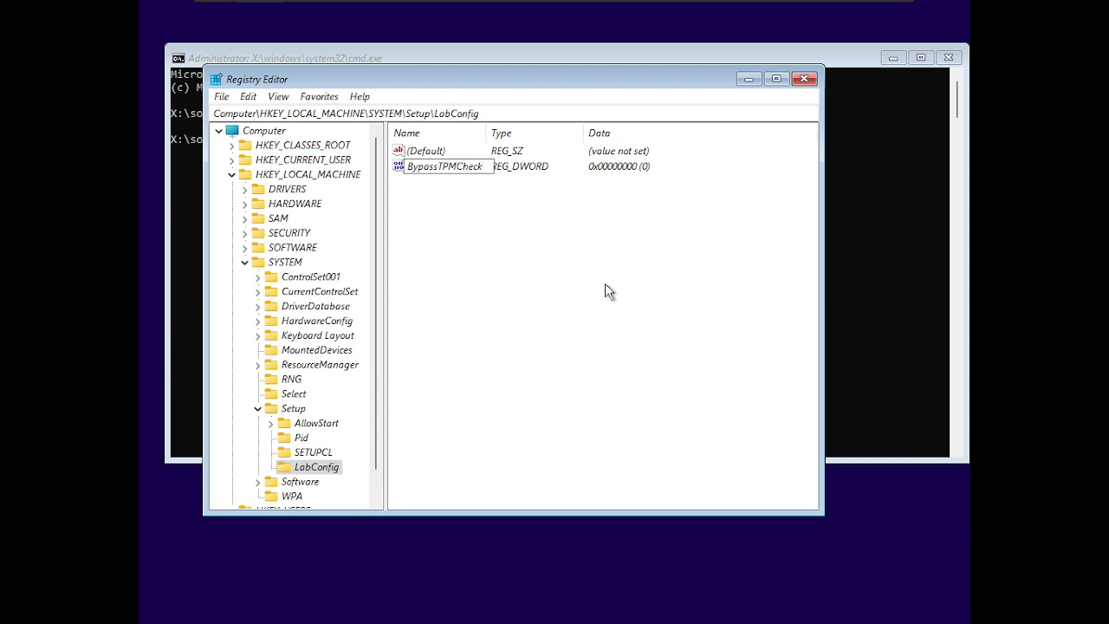
key("Return")
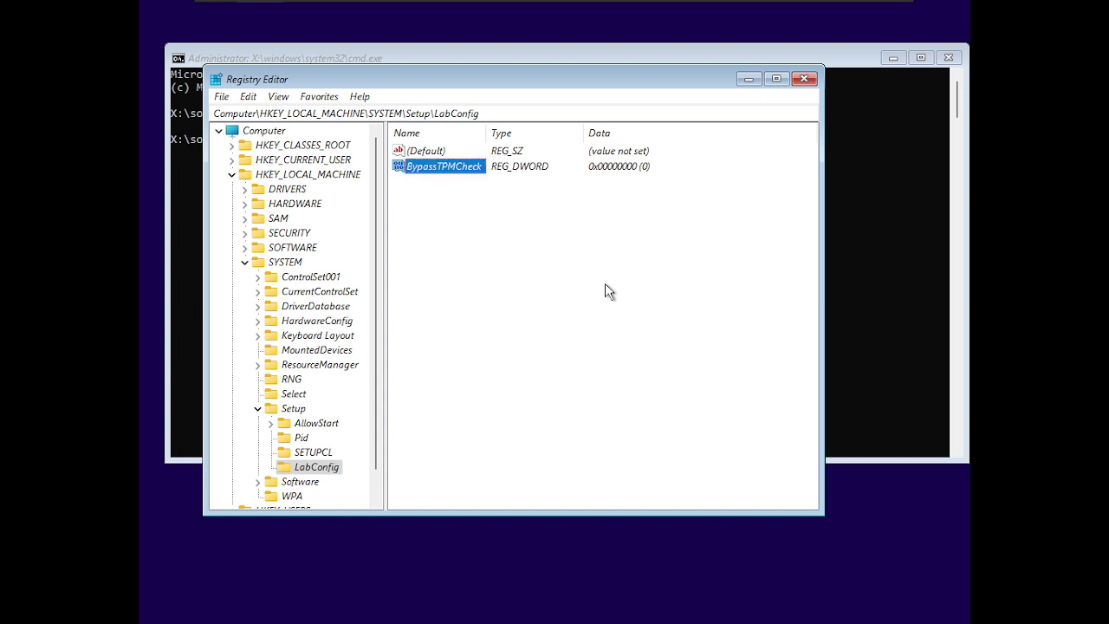
Step: Add a DWORD (32-bit) value named BypassRAMCheck to the LabConfig key
right_click(534, 263)
mouse_move(596, 284)
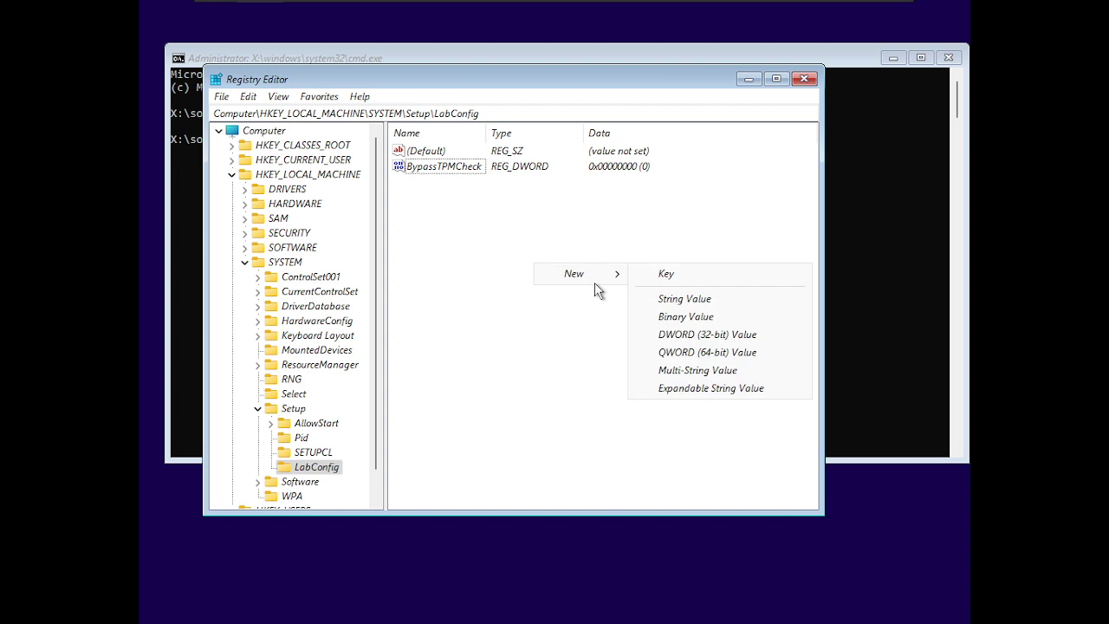
left_click(668, 334)
key("BackSpace")
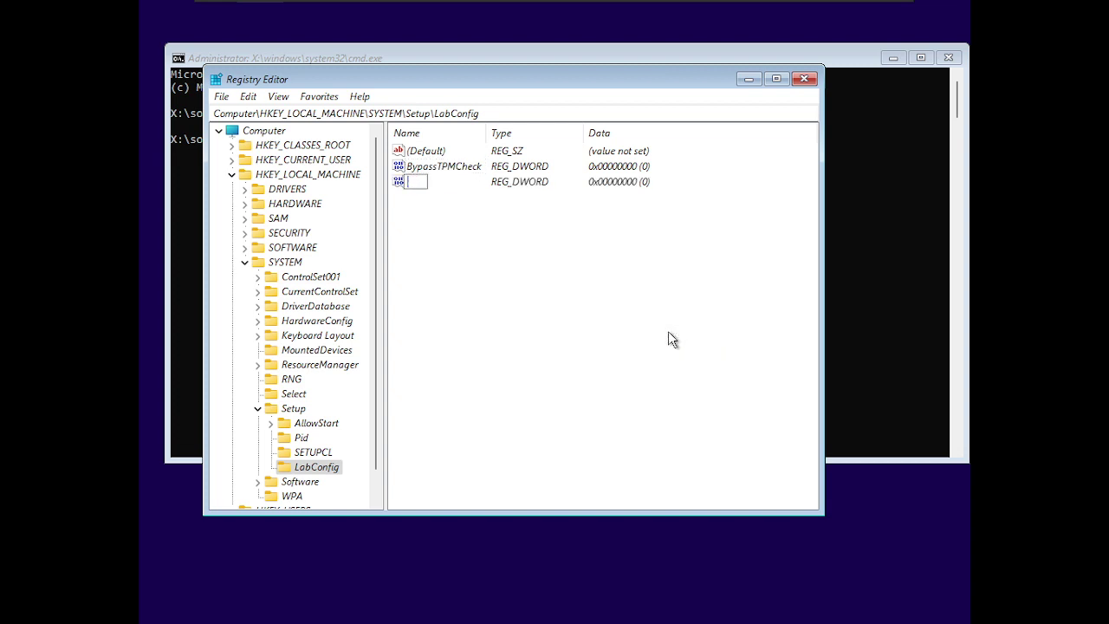
type("BypassRAMCheck")
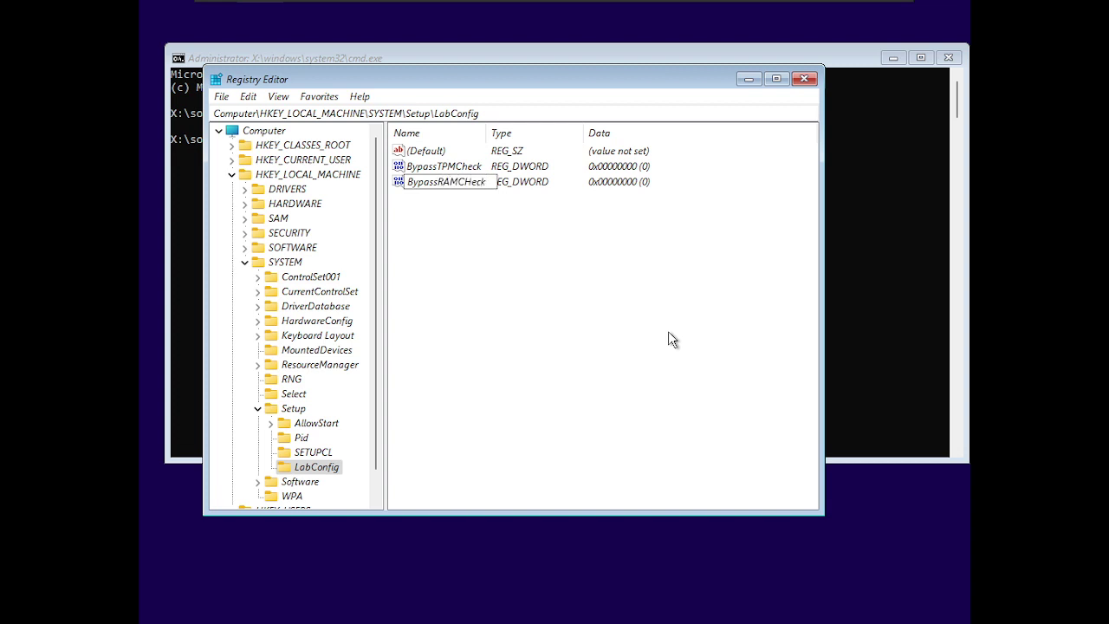
key("BackSpace")
key("BackSpace")
key("BackSpace")
key("BackSpace")
type("heck")
key("Return")
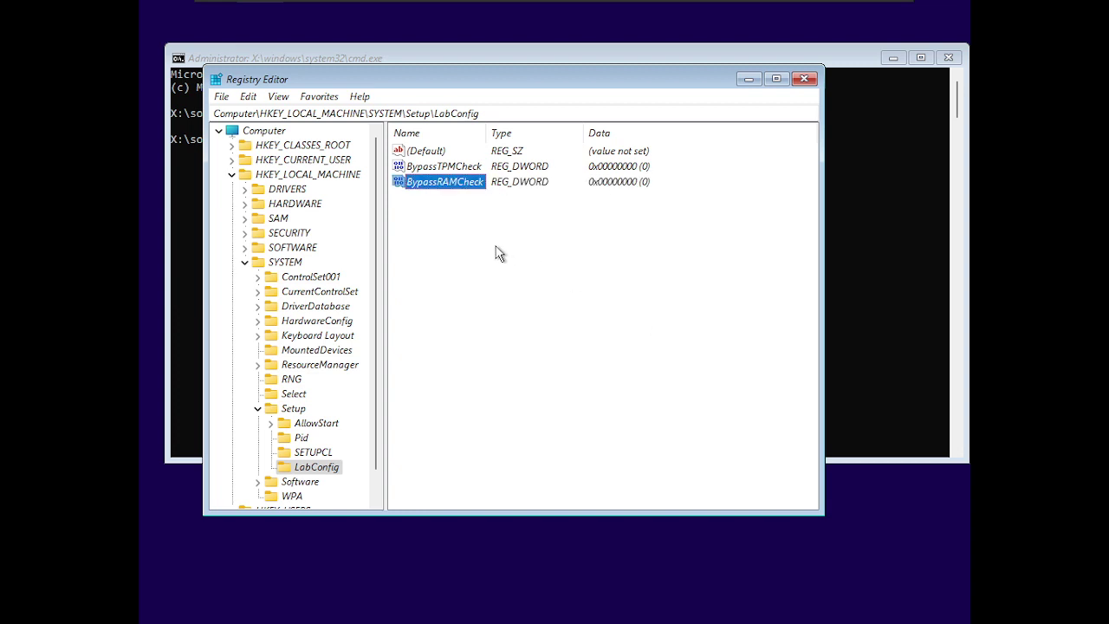
Step: Add a DWORD (32-bit) value named BypassSecureBootCheck to the LabConfig key
right_click(496, 247)
mouse_move(564, 257)
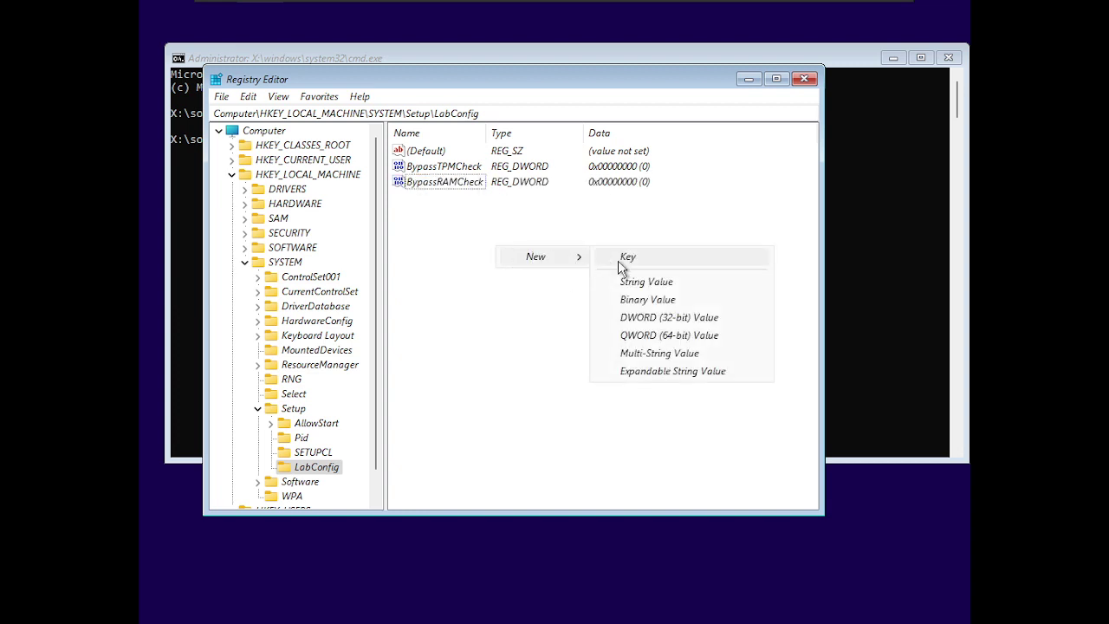
left_click(628, 319)
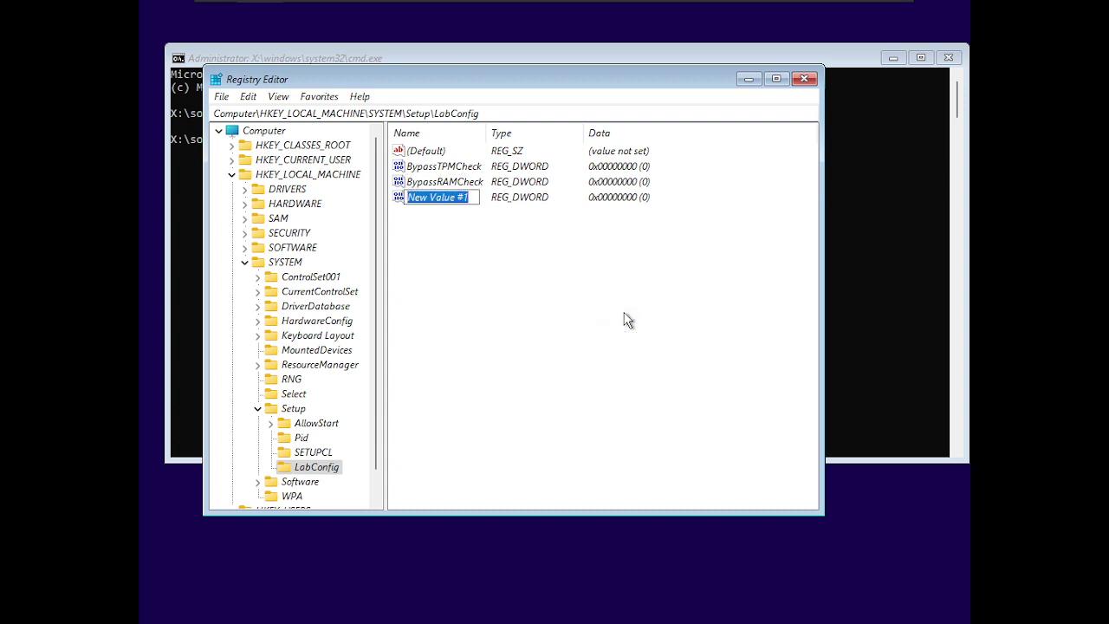
type("Bypa")
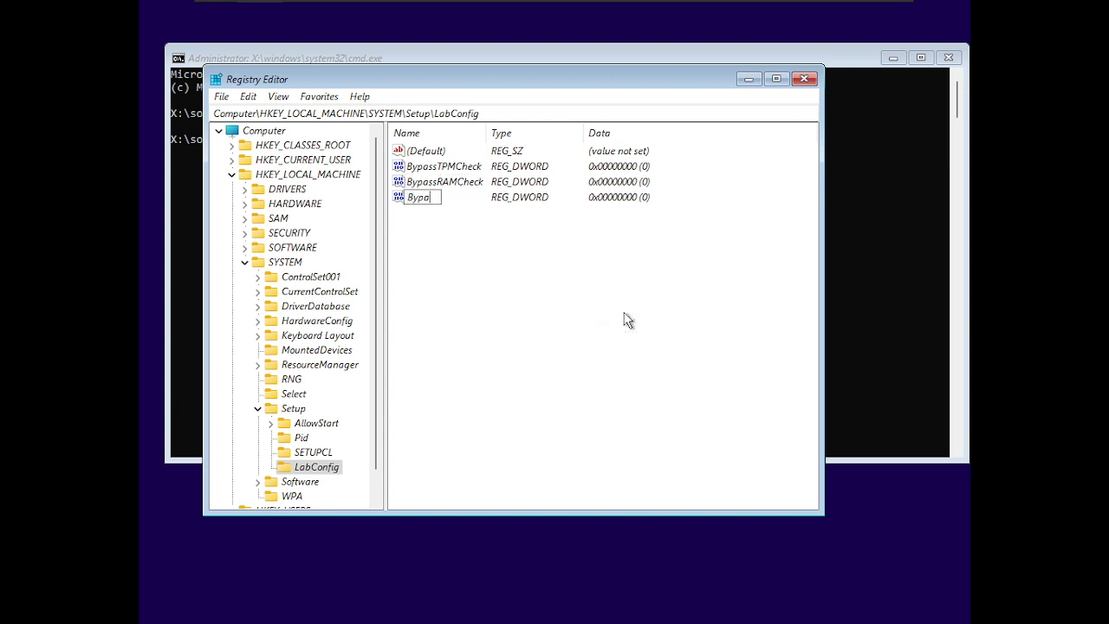
type("ssSecureBoot")
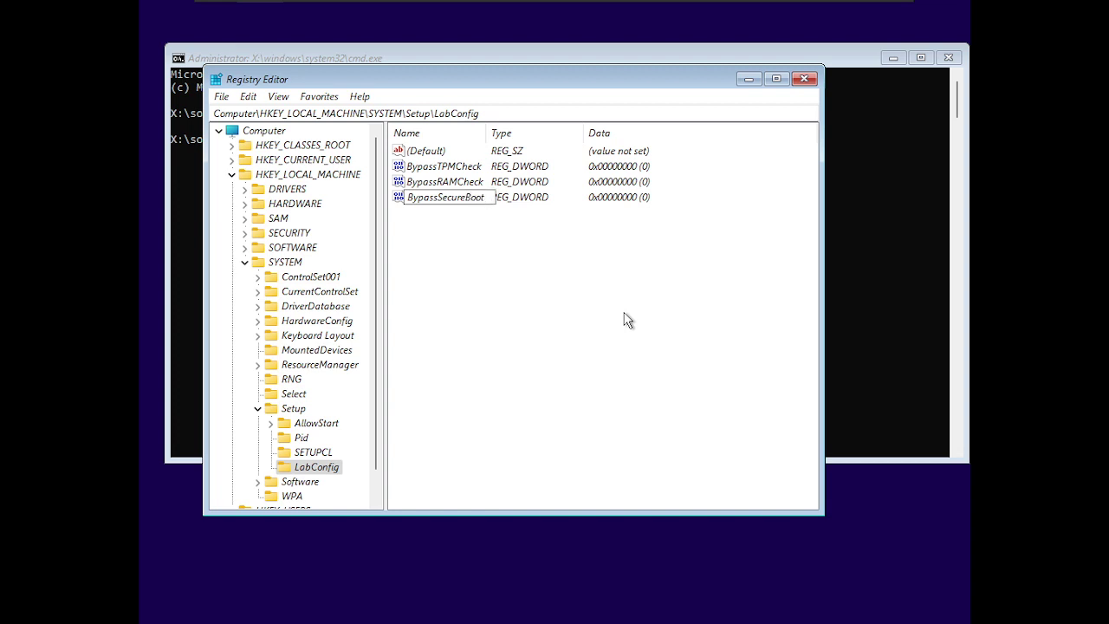
type("Check")
key("Return")
left_click(522, 288)
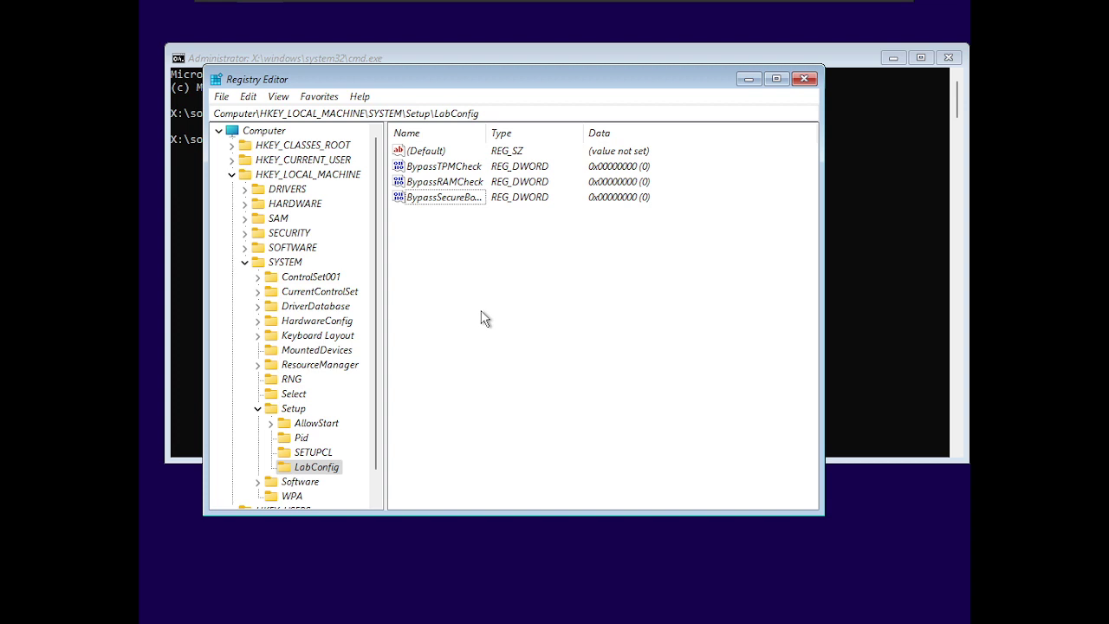
Step: Add a DWORD (32-bit) value named BypassCPUCheck to the LabConfig key
right_click(464, 236)
mouse_move(512, 255)
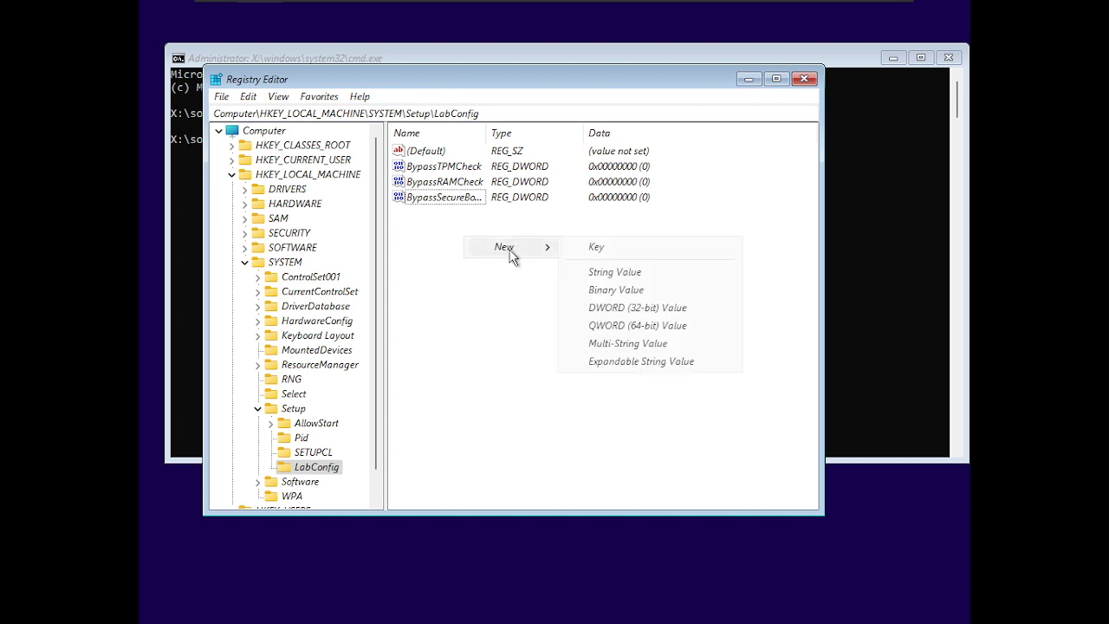
left_click(617, 307)
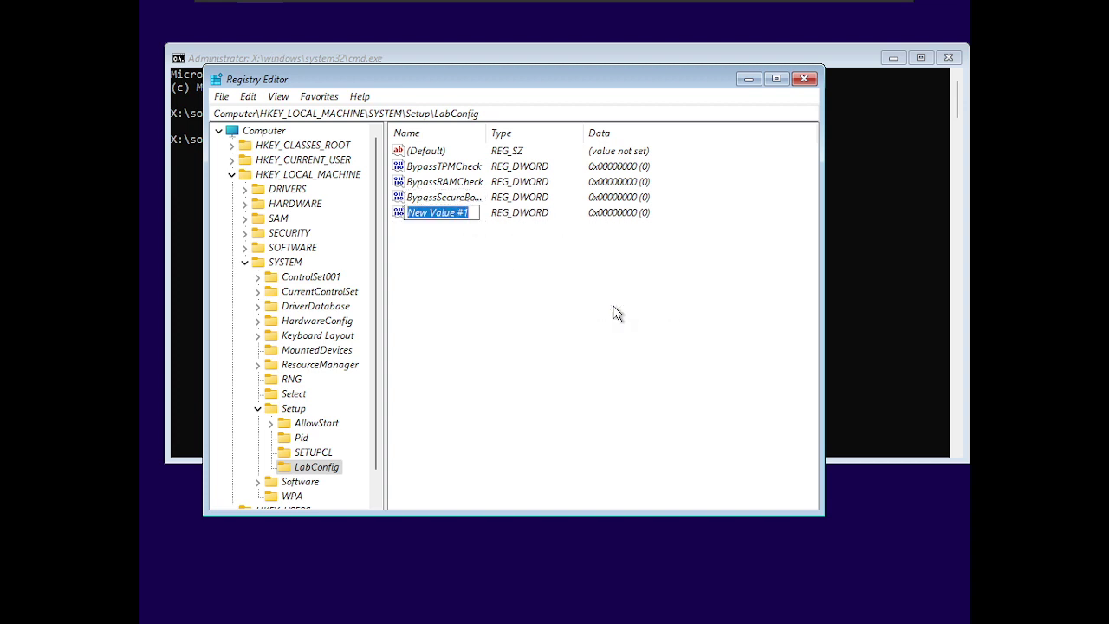
key("BackSpace")
type("Bypass")
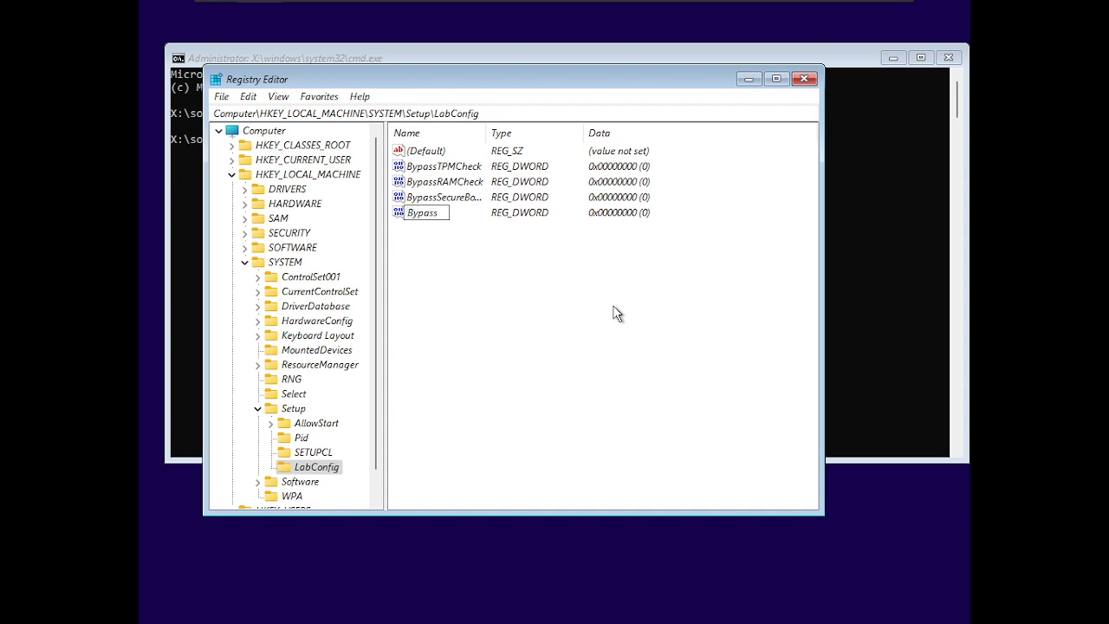
type("CPUCheck")
key("Return")
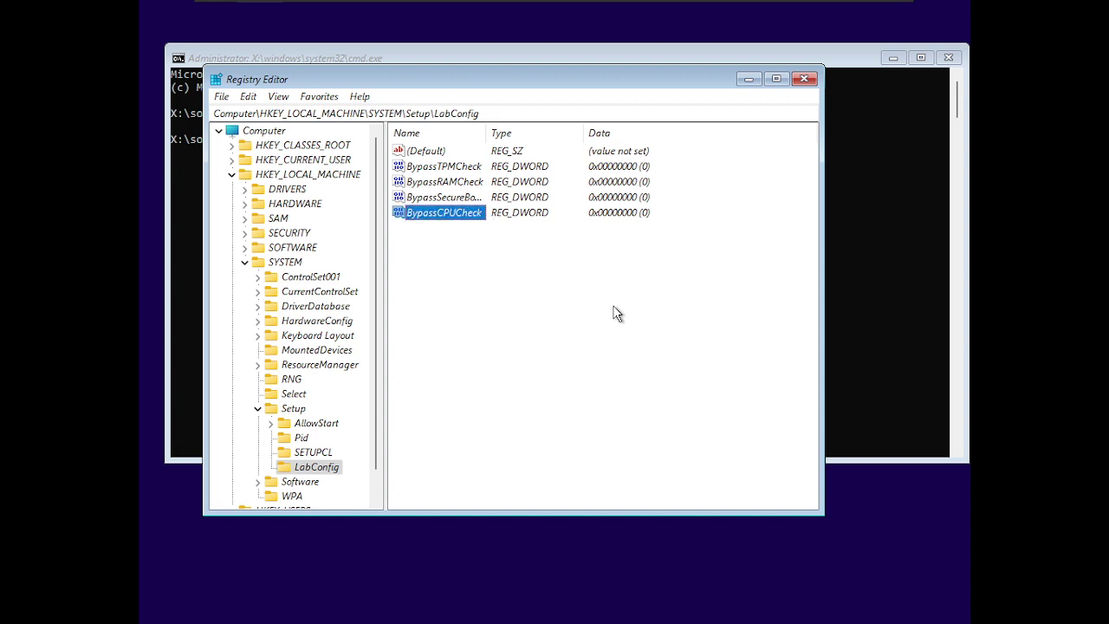
Step: Set the value data of both BypassCPUCheck and BypassSecureBootCheck to 1
right_click(420, 218)
left_click(444, 229)
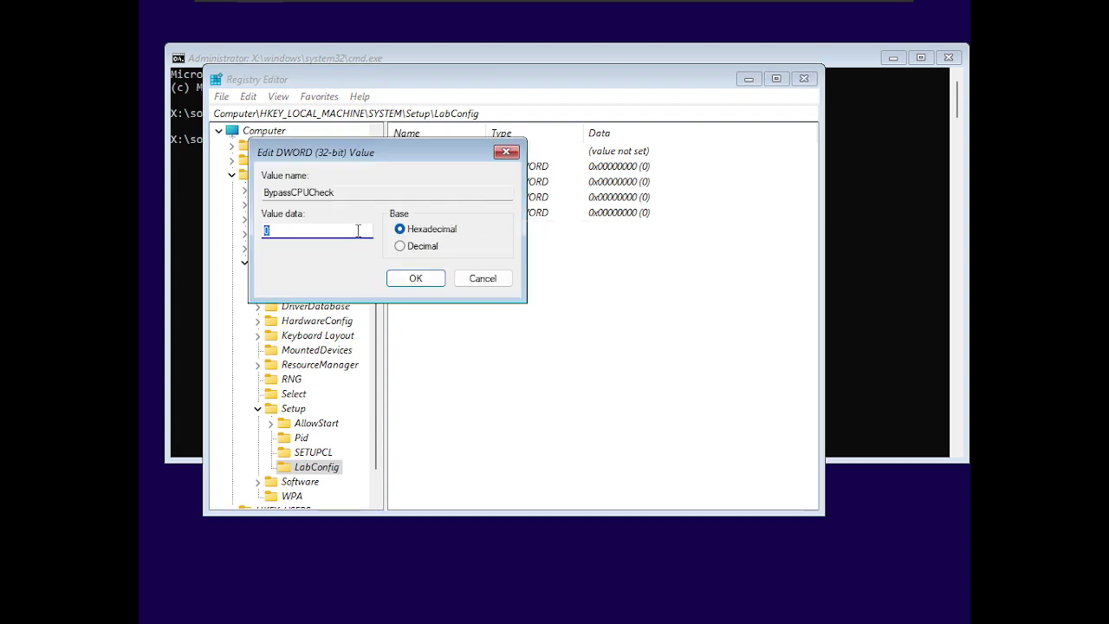
type("1")
key("Return")
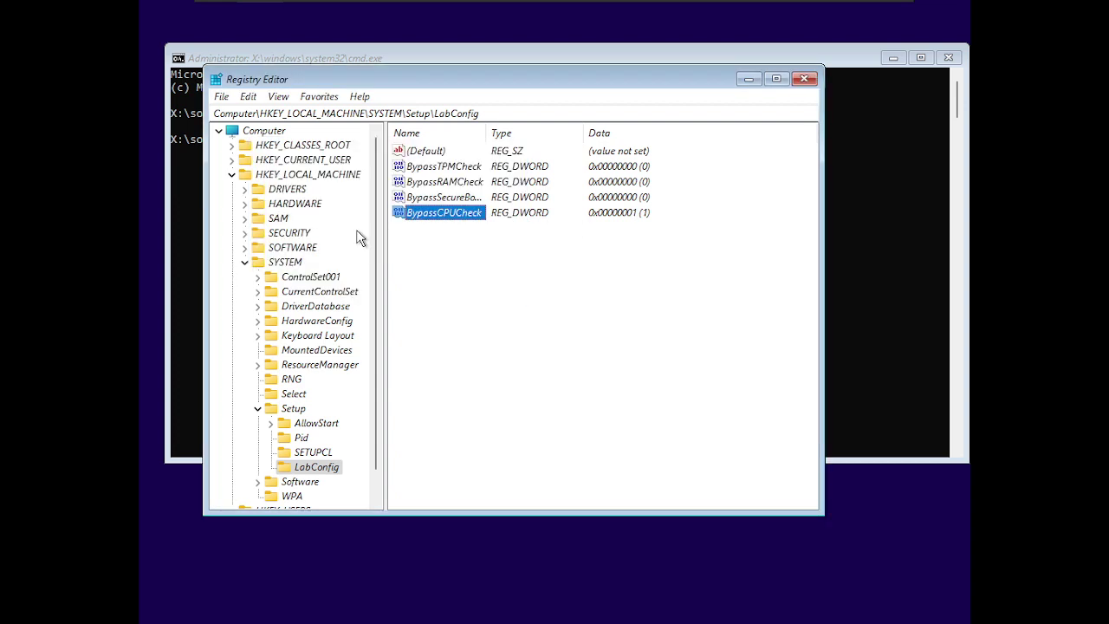
right_click(435, 200)
left_click(490, 208)
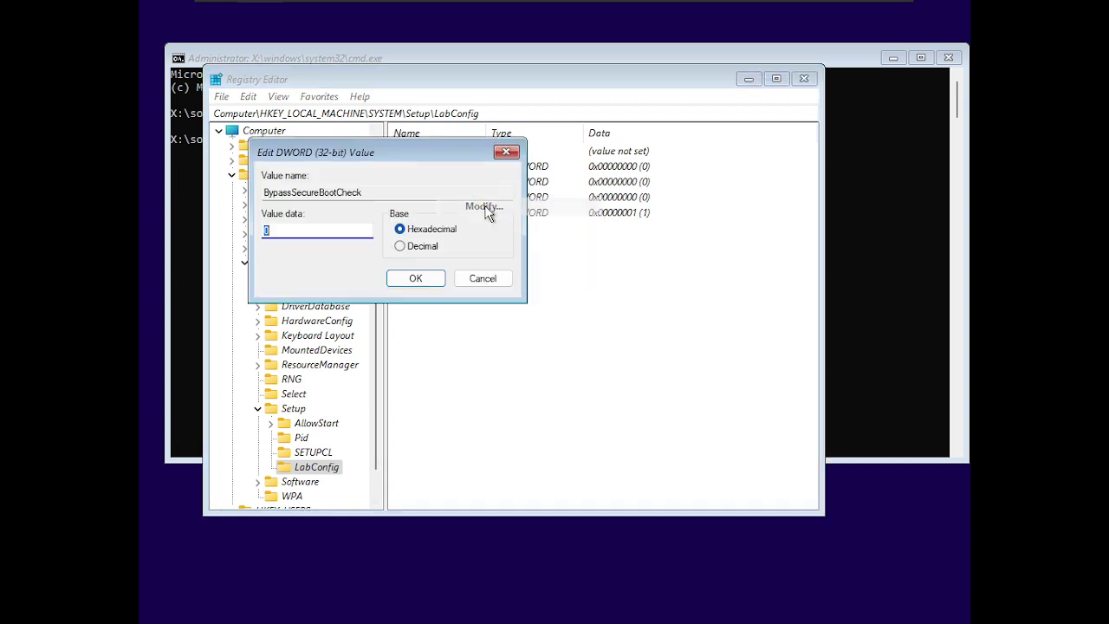
type("1")
key("Return")
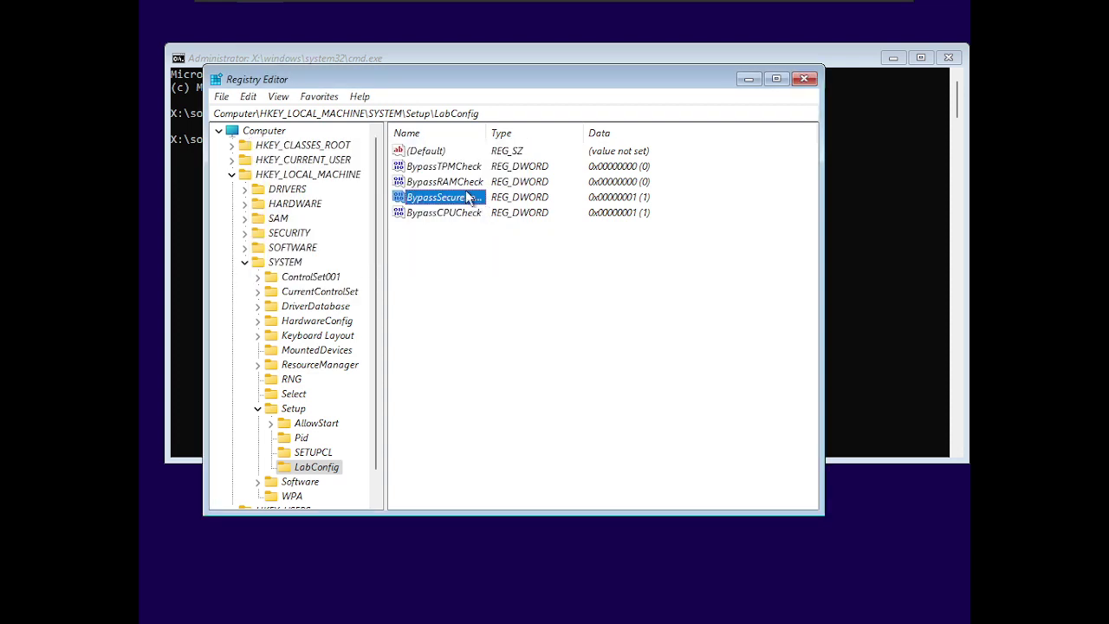
Step: Set the value data of both BypassRAMCheck and BypassTPMCheck to 1
right_click(464, 186)
left_click(470, 194)
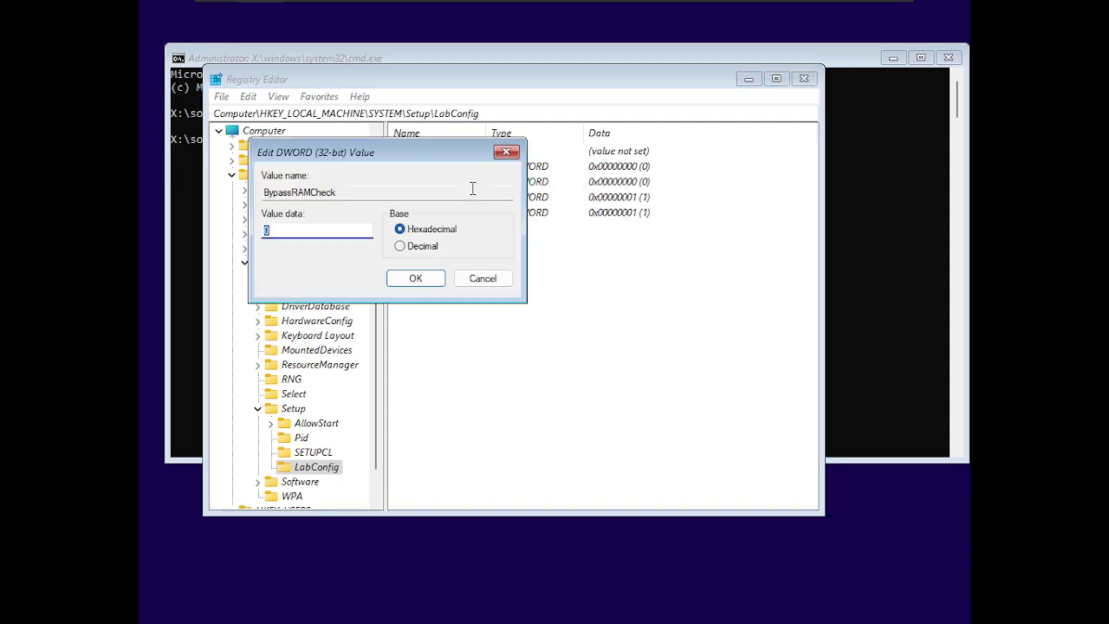
type("1")
key("Return")
right_click(452, 167)
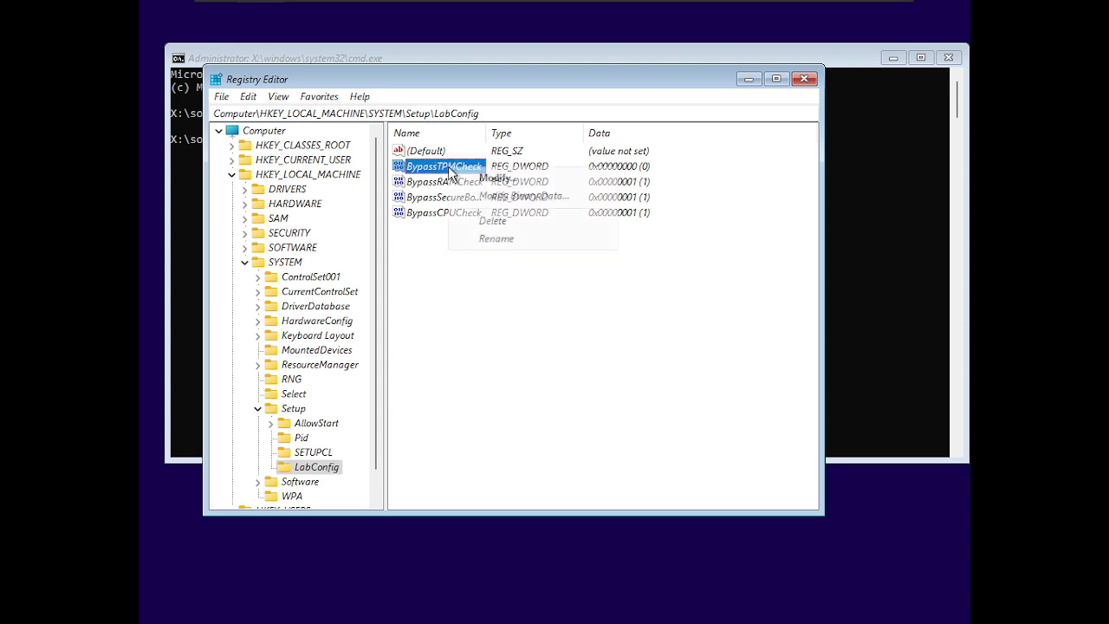
left_click(471, 179)
type("1")
key("Return")
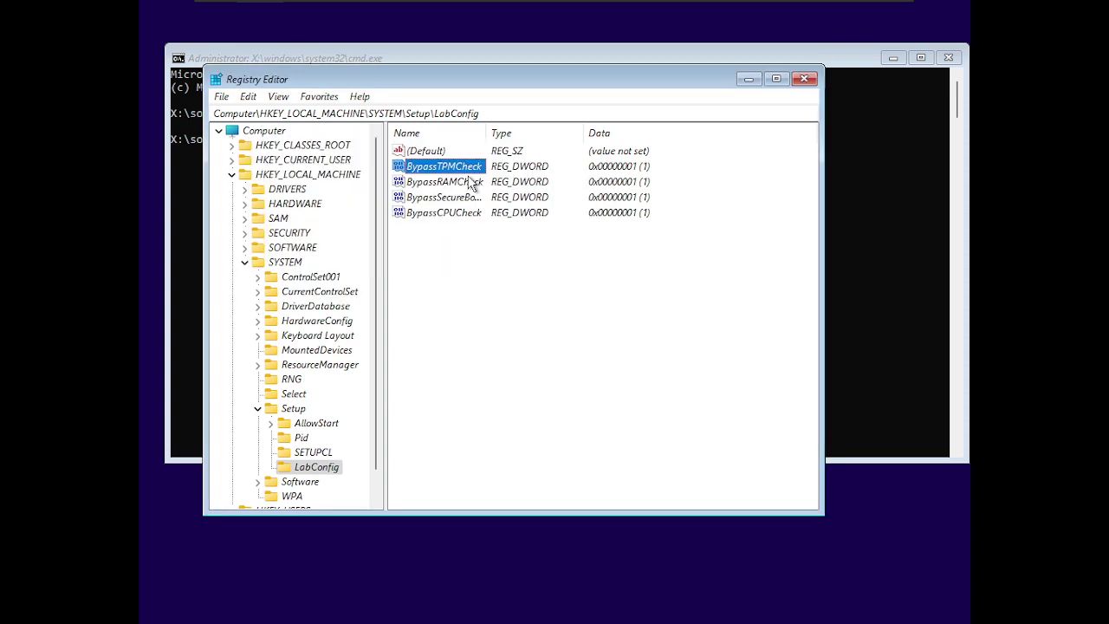
left_click(530, 292)
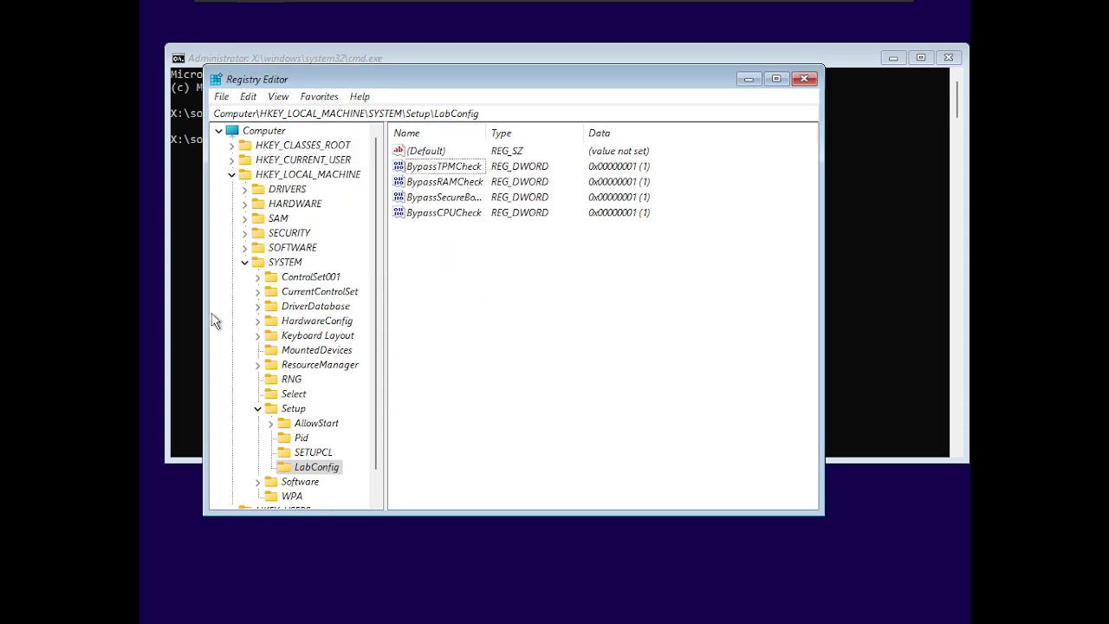
Step: Collapse the registry tree back to the Computer root and close both Registry Editor and the Command Prompt
left_click(258, 408)
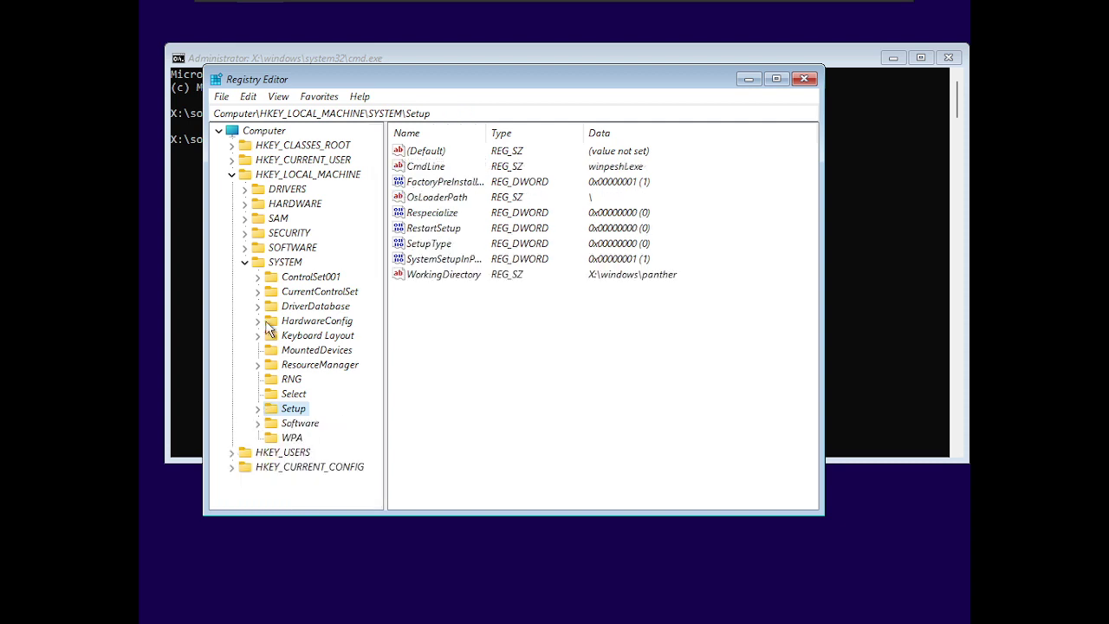
left_click(245, 262)
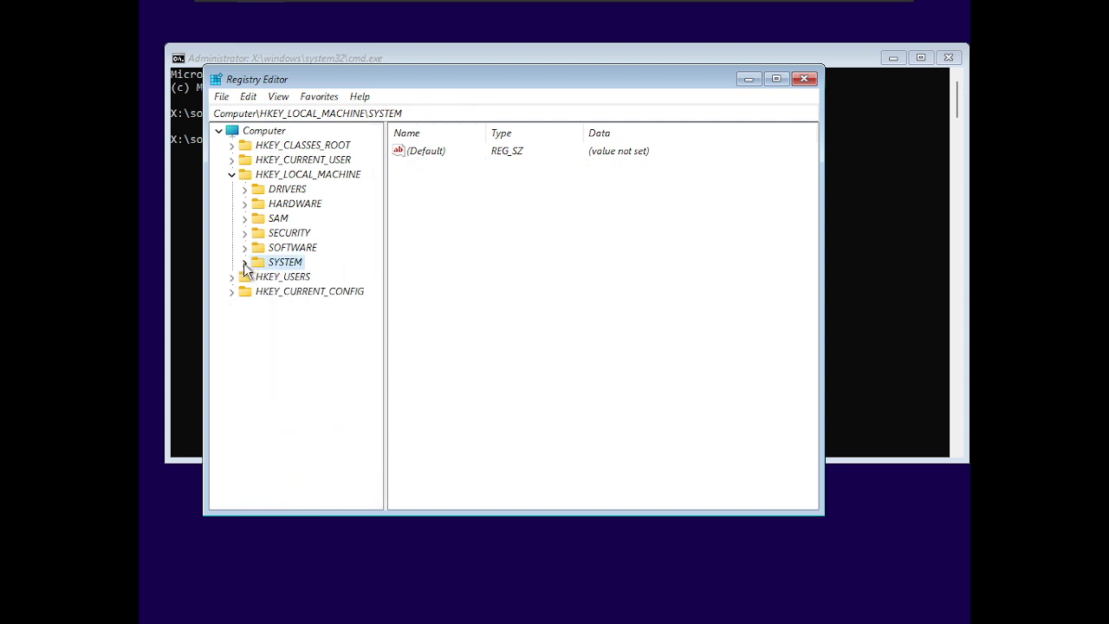
left_click(231, 176)
left_click(219, 132)
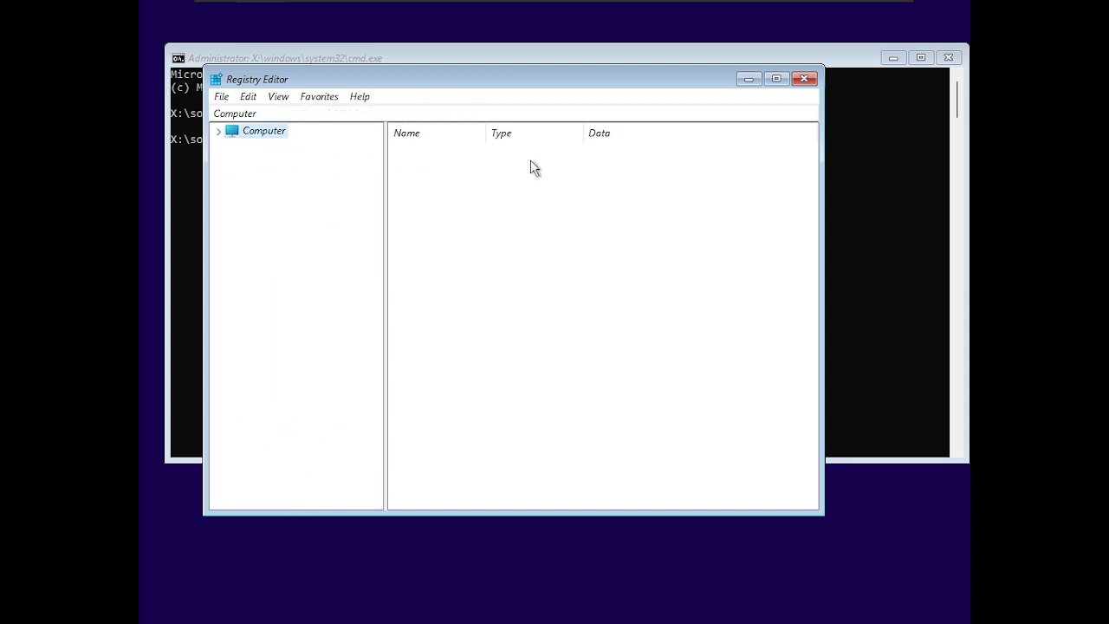
left_click(803, 78)
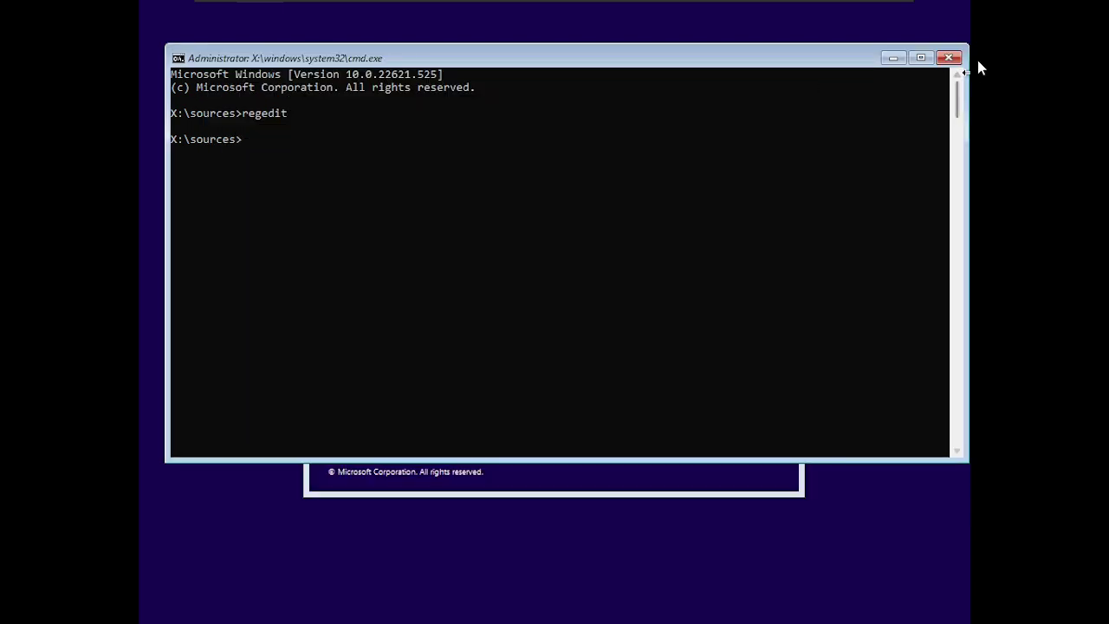
left_click(950, 57)
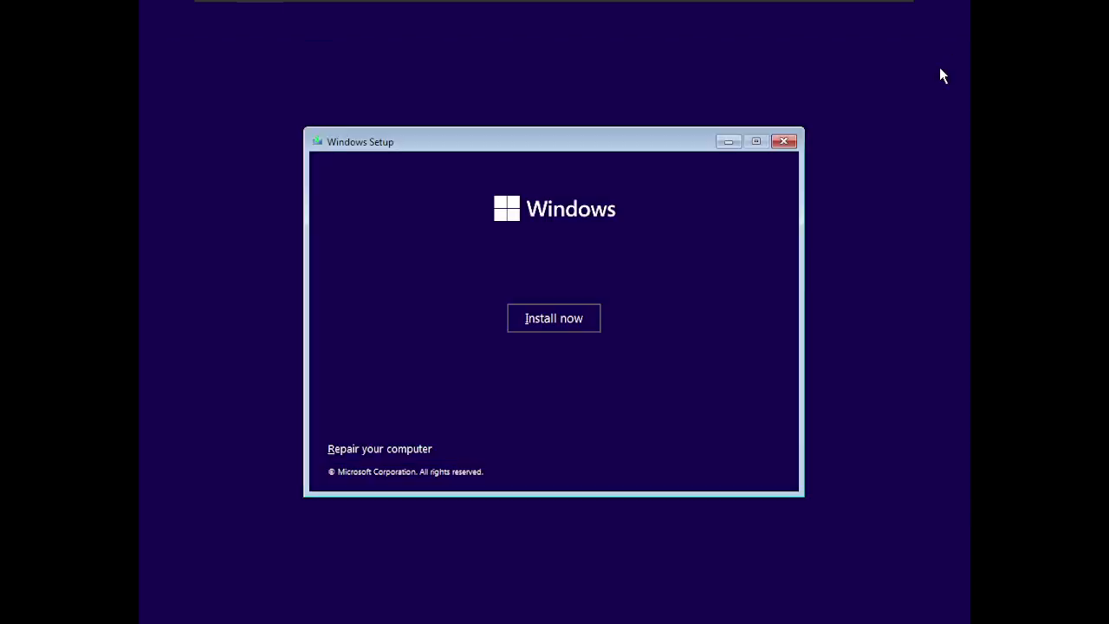
Step: Start the Windows installation without a product key and choose Windows 11 Home as the operating system
left_click(550, 317)
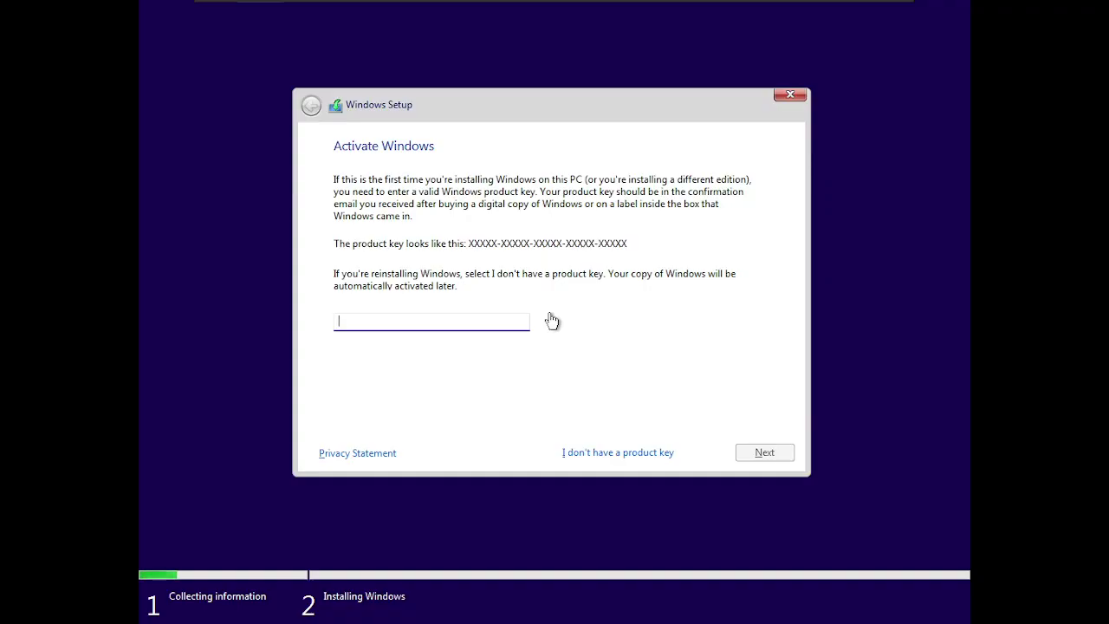
left_click(601, 450)
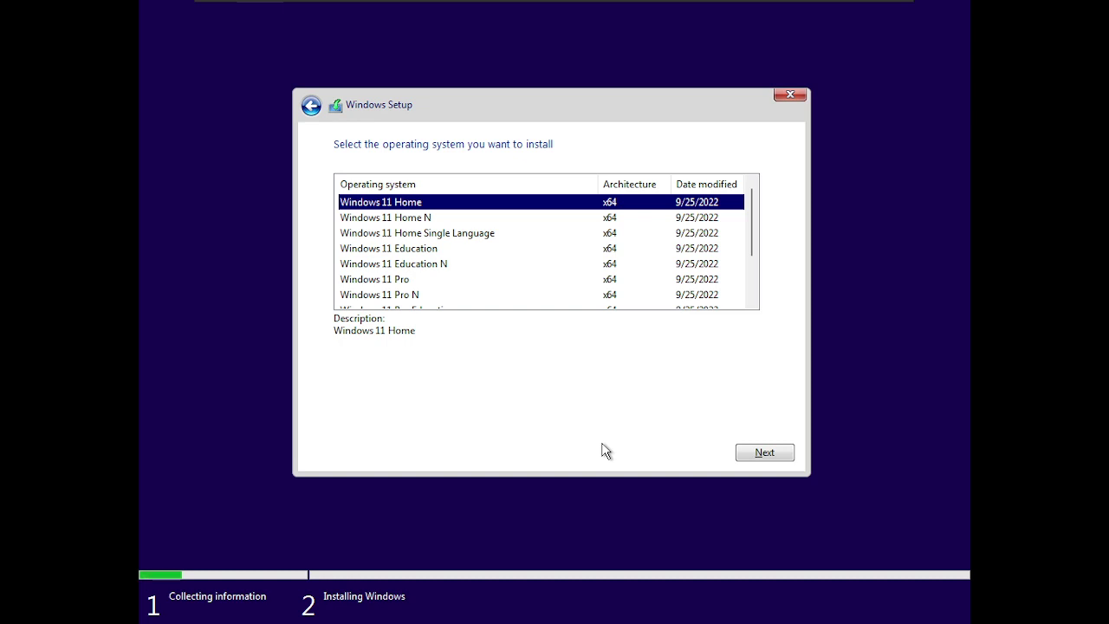
left_click(776, 448)
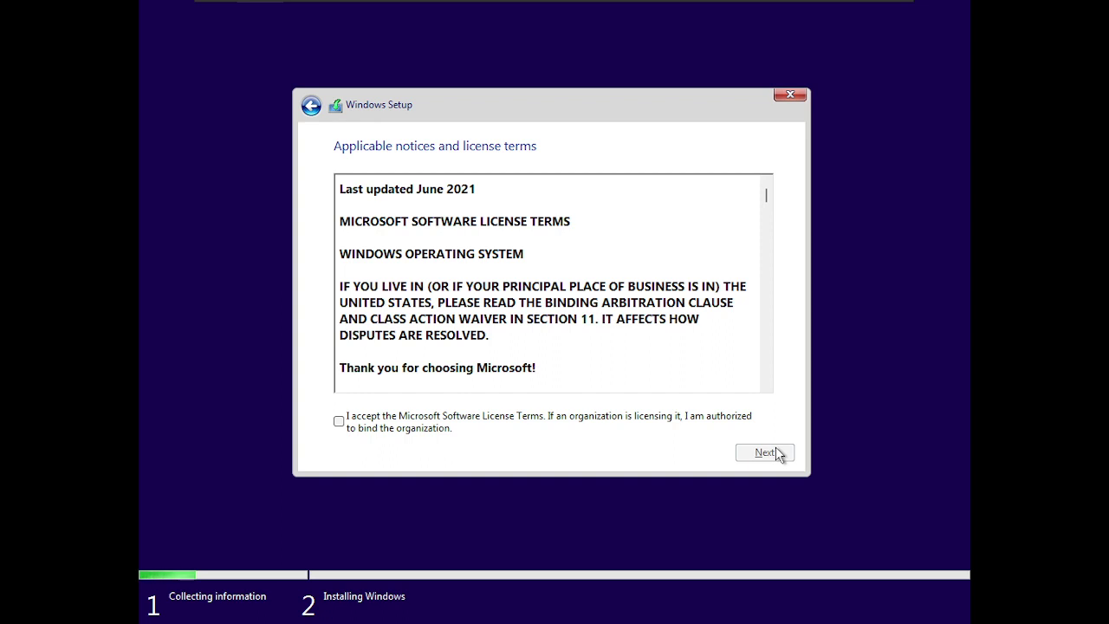
Step: Accept the Microsoft Software License Terms and start a custom installation on the Drive 0 unallocated space
left_click(341, 427)
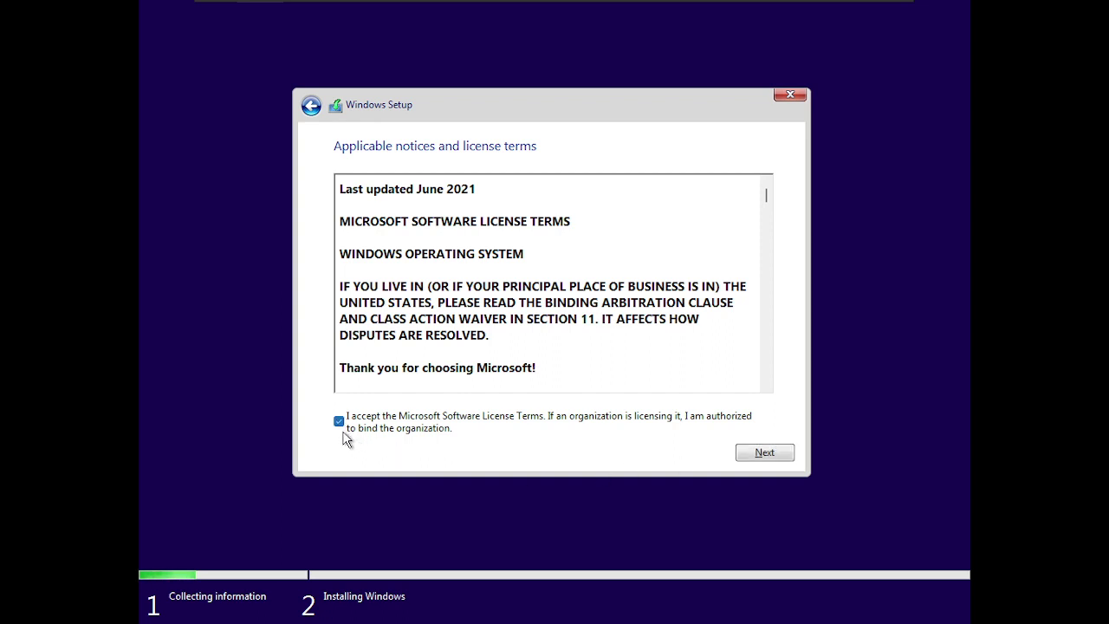
left_click(780, 457)
left_click(505, 320)
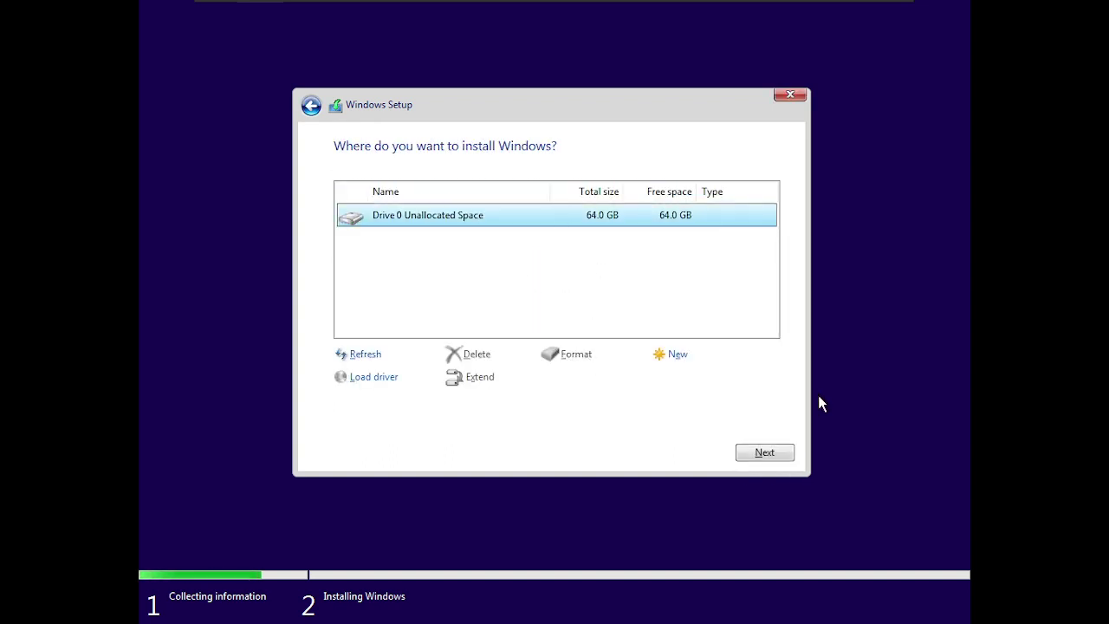
left_click(751, 461)
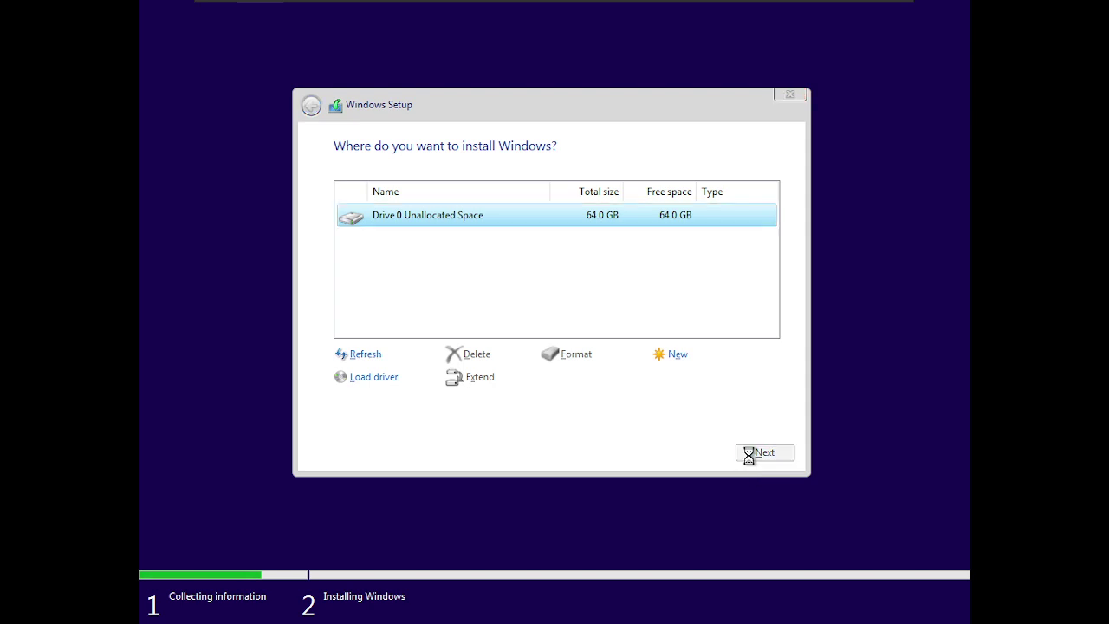